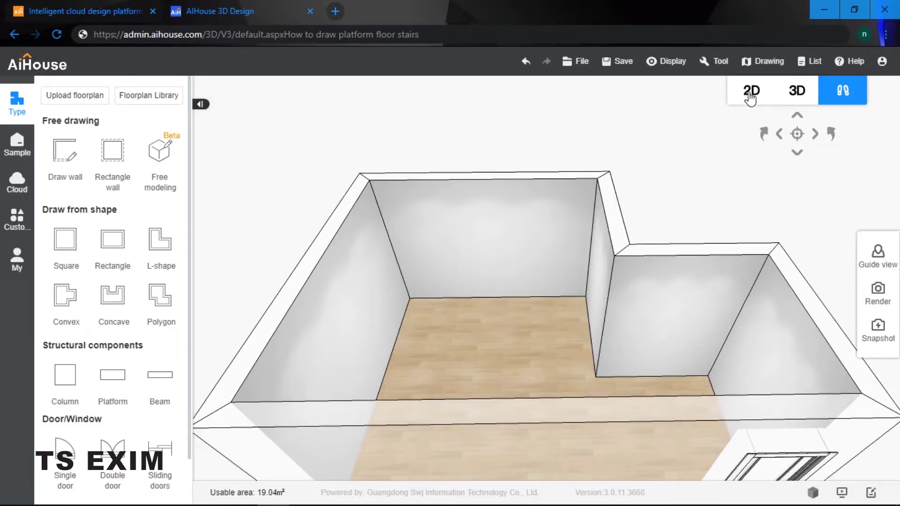
Switch the L-shaped 19.04 m² room from the 3D view to the 2D floor plan
click(751, 92)
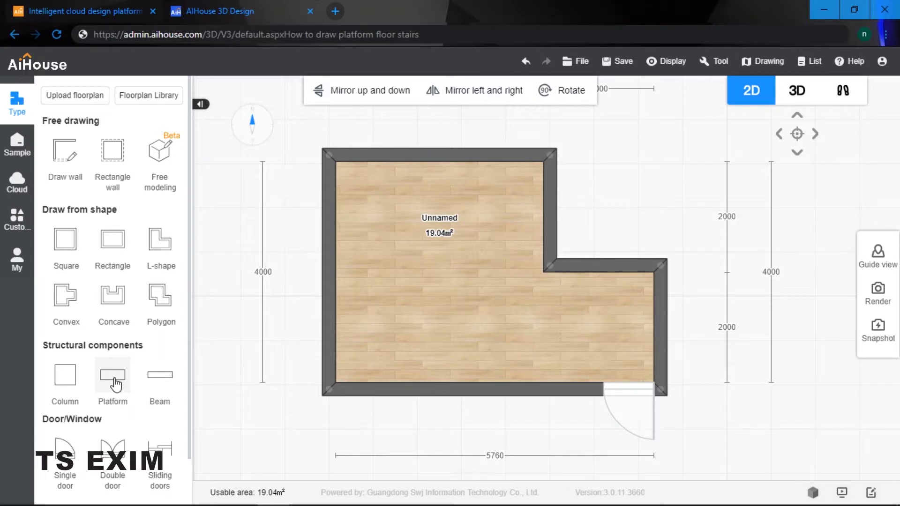
Drop a platform into the room and check the top and right wall dimensions
drag(115, 385, 442, 277)
click(463, 270)
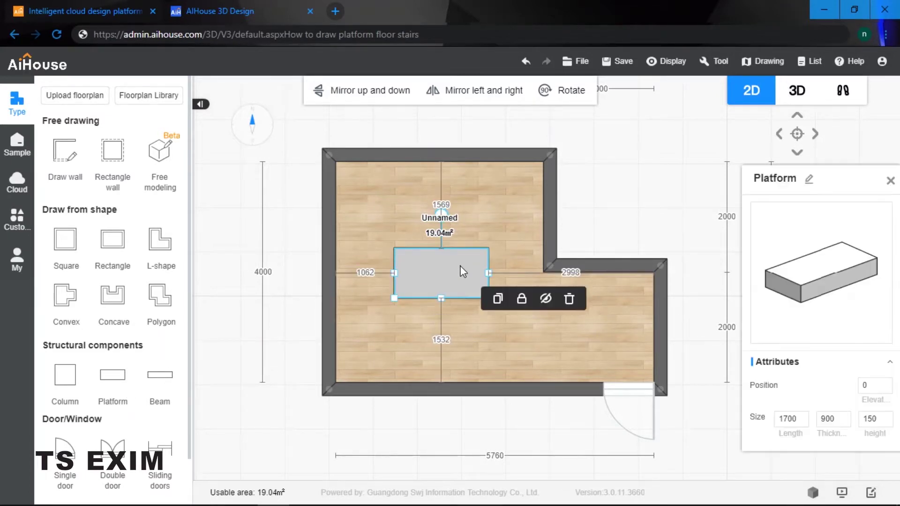
drag(757, 180, 733, 151)
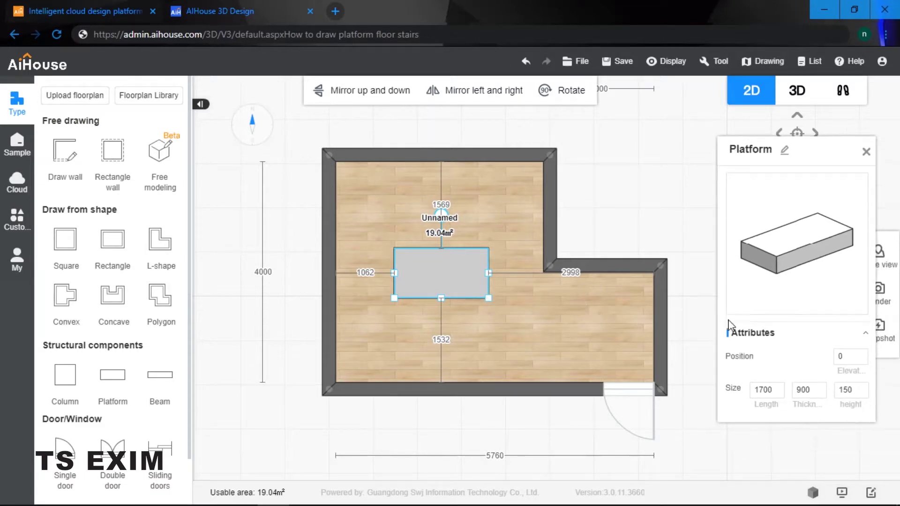
drag(772, 392, 753, 391)
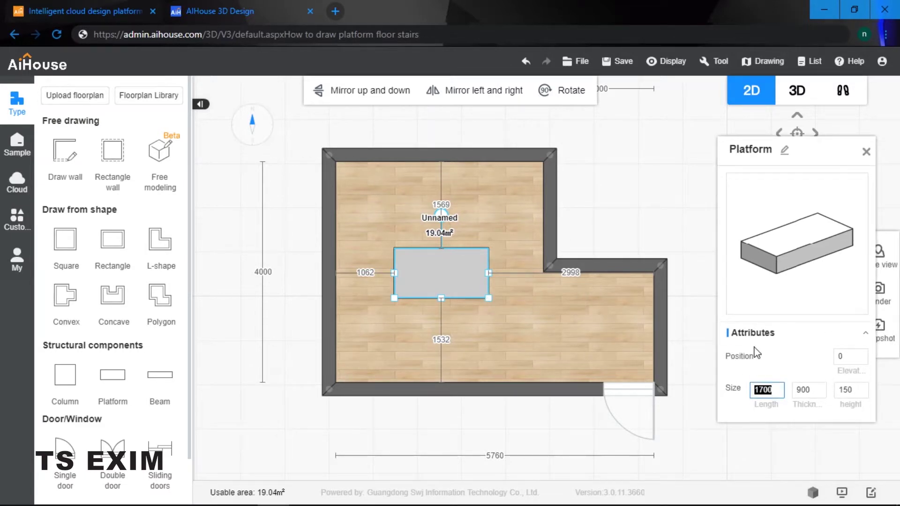
click(494, 157)
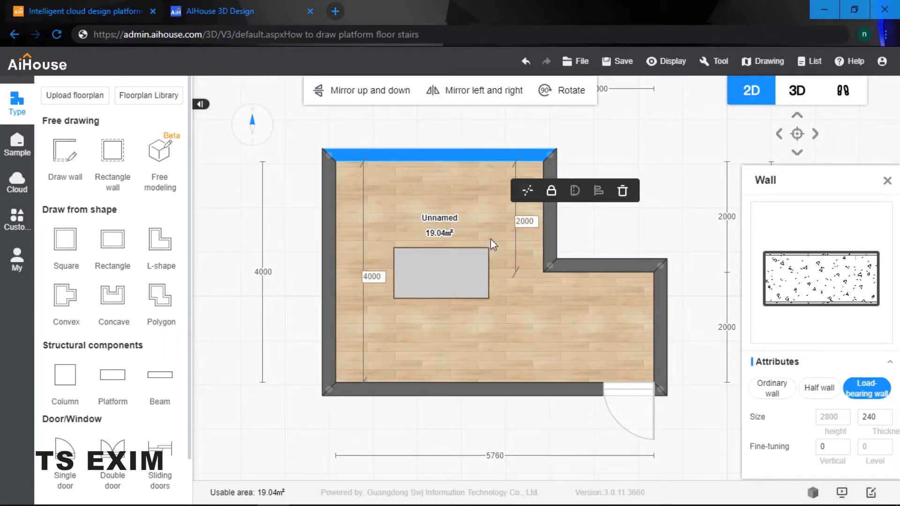
click(554, 236)
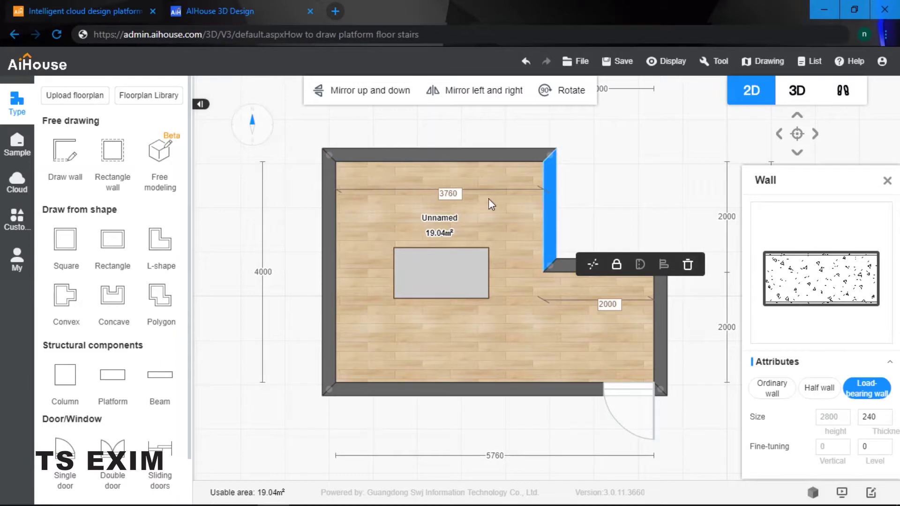
Set the platform's length to 3760 and its thickness to 4000
click(443, 274)
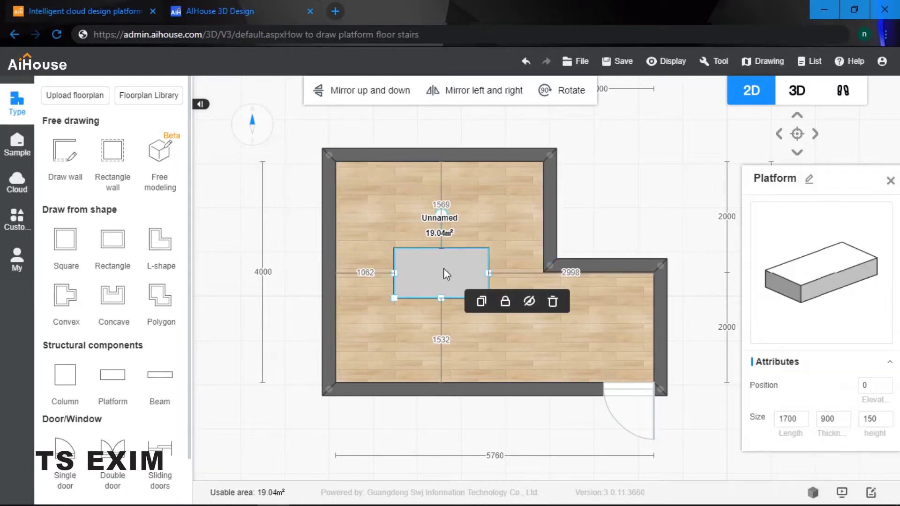
double_click(792, 418)
text(376)
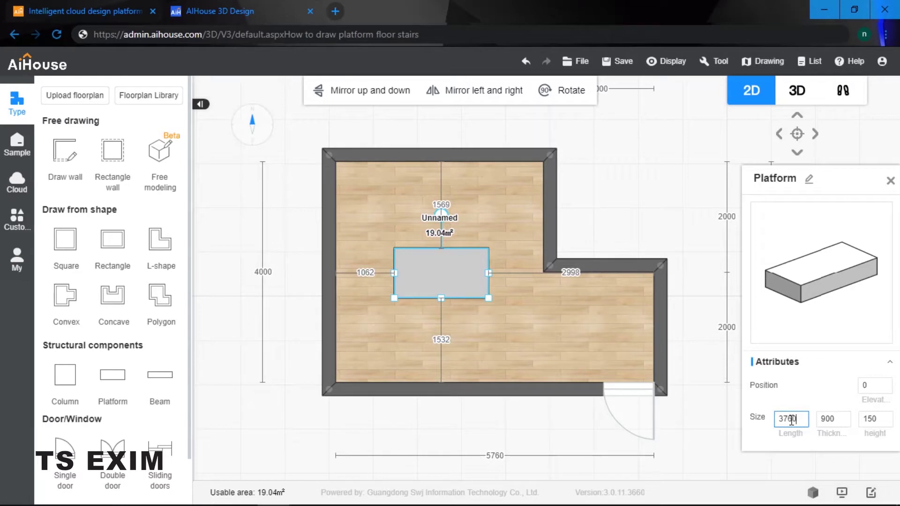
key(Return)
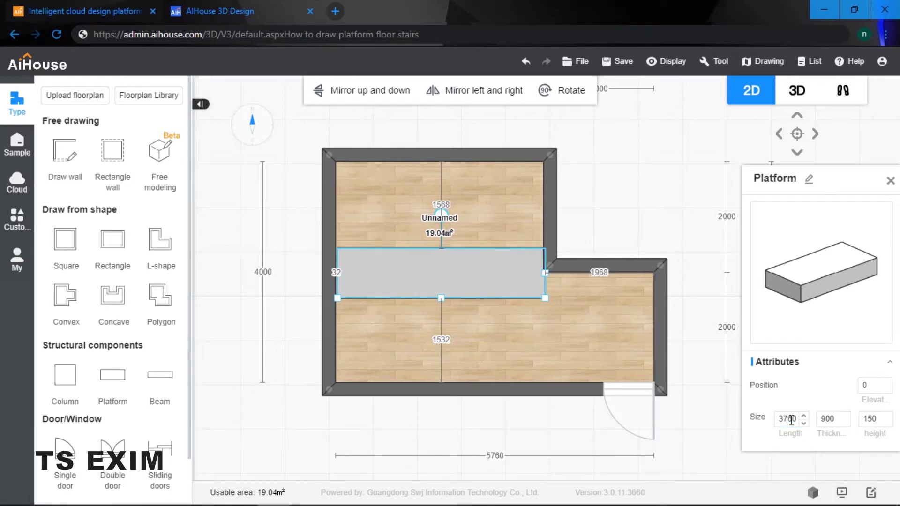
double_click(832, 419)
text(4)
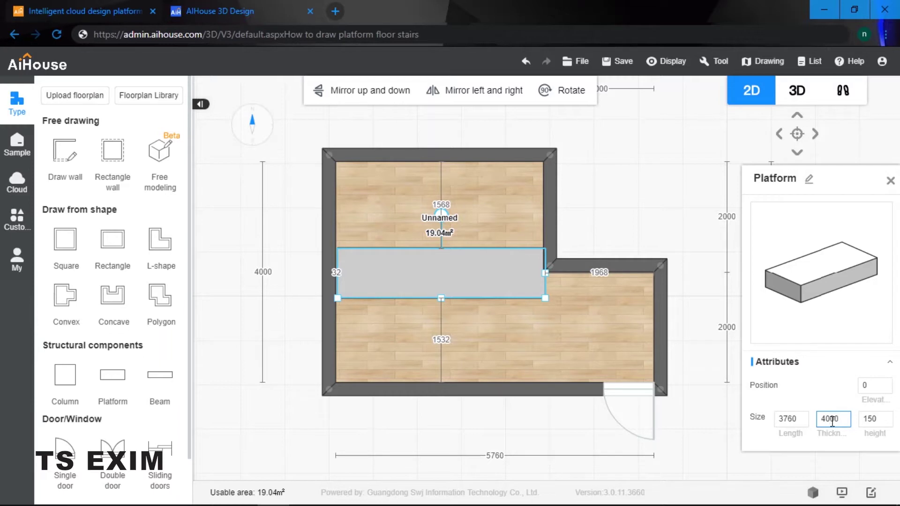
key(Return)
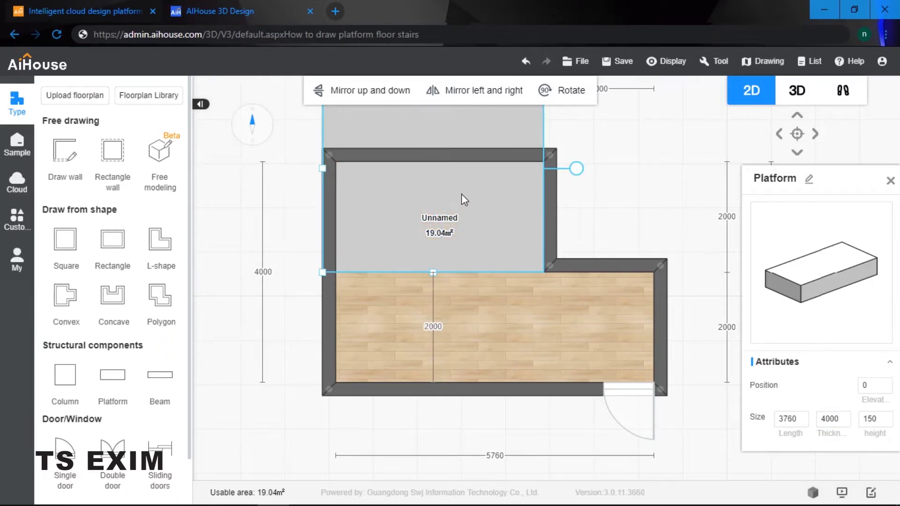
Rotate the platform into the upper room's inner corner with a 0 gap to the left wall
drag(461, 193, 474, 295)
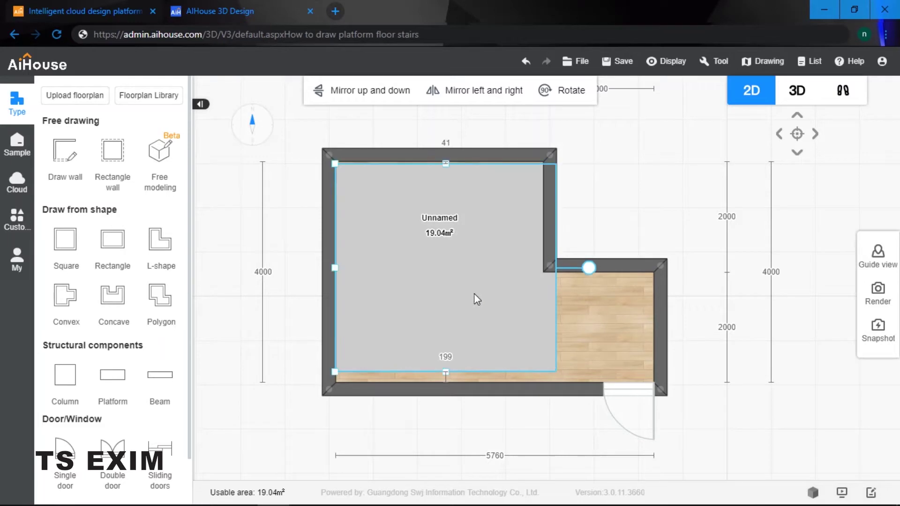
drag(589, 267, 441, 340)
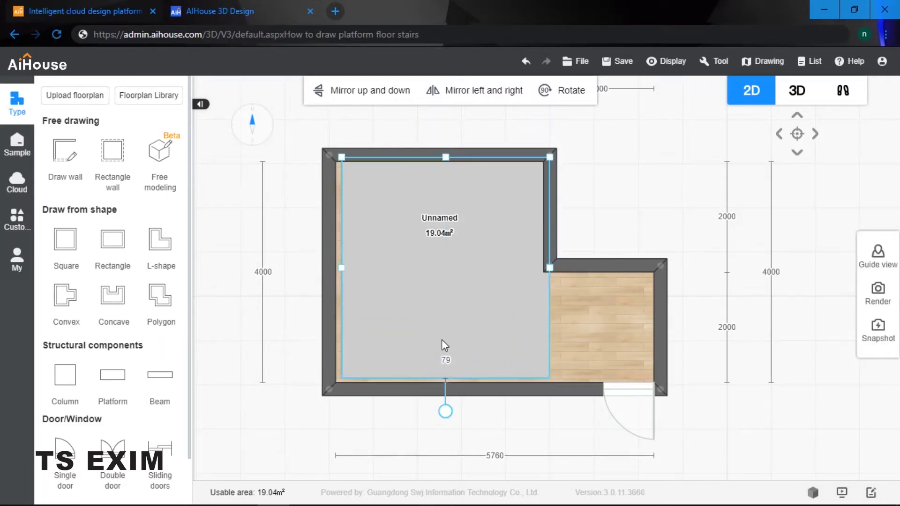
drag(465, 291, 468, 285)
click(316, 273)
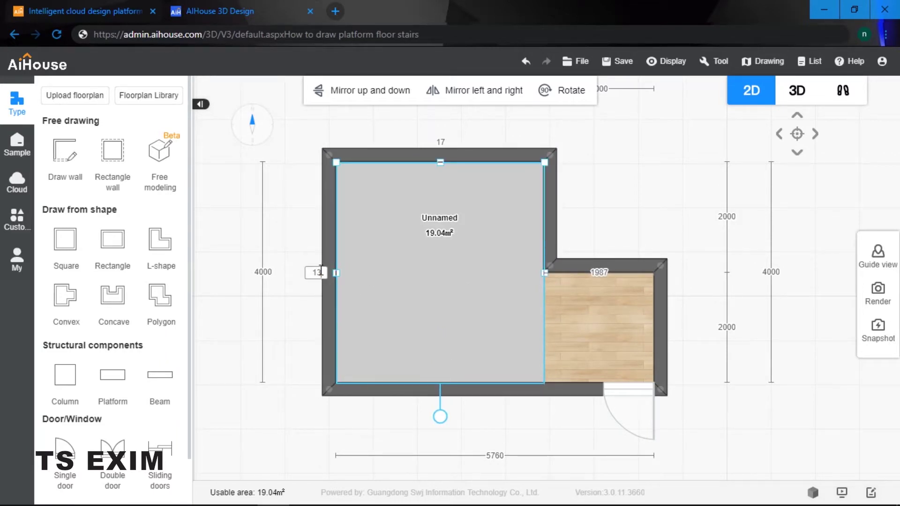
double_click(321, 271)
text(0)
key(Return)
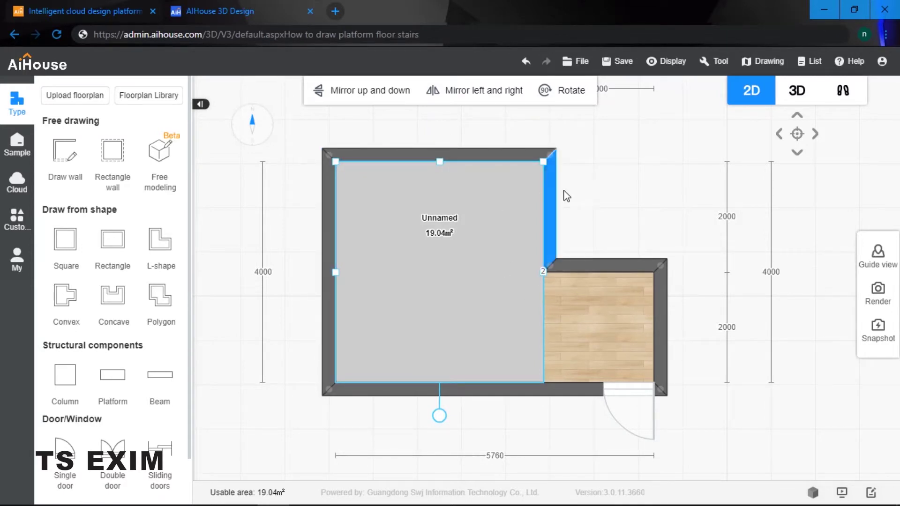
Inspect the fitted platform in 3D, then reselect it back on the 2D plan
click(591, 197)
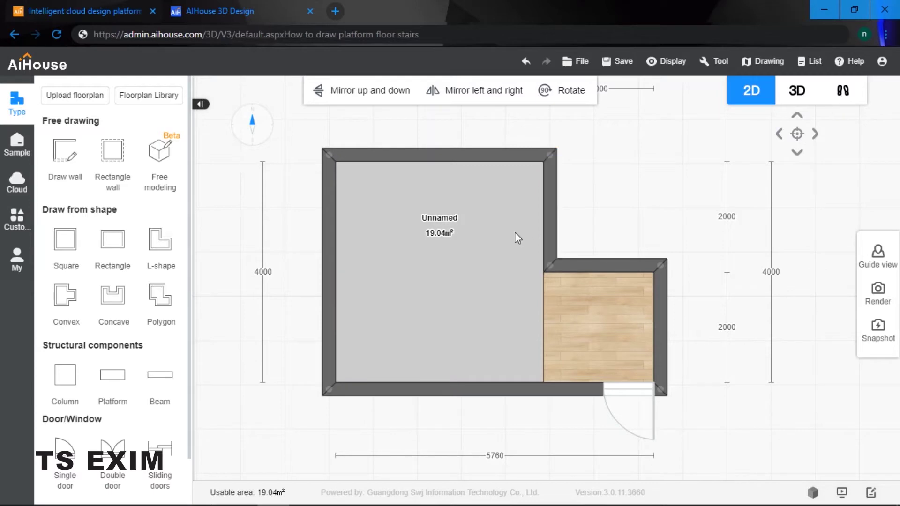
click(843, 91)
right_drag(668, 302, 680, 263)
click(752, 92)
click(477, 269)
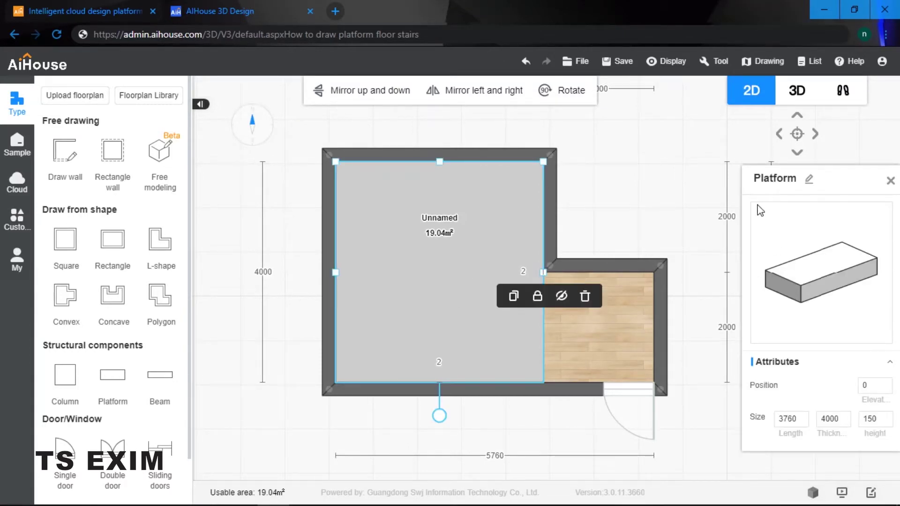
Look over the room in 3D, then select the platform back in 2D
click(832, 94)
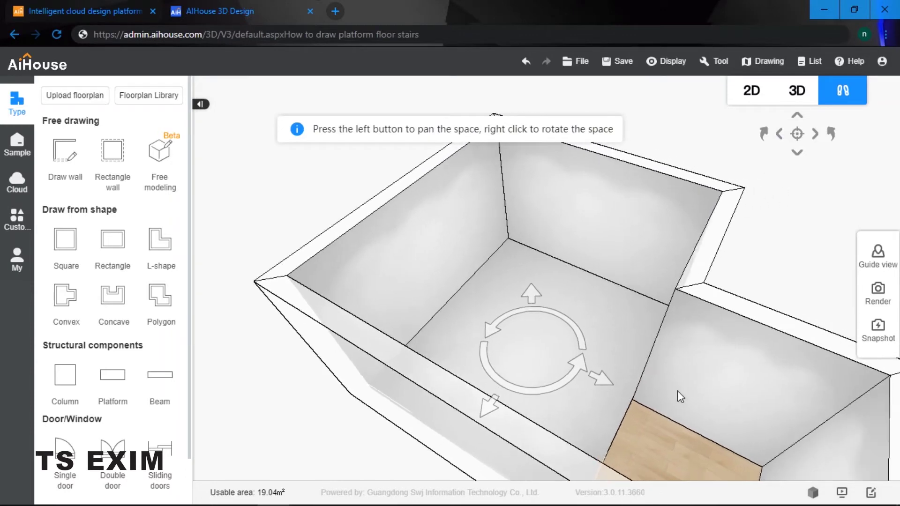
drag(633, 403, 506, 388)
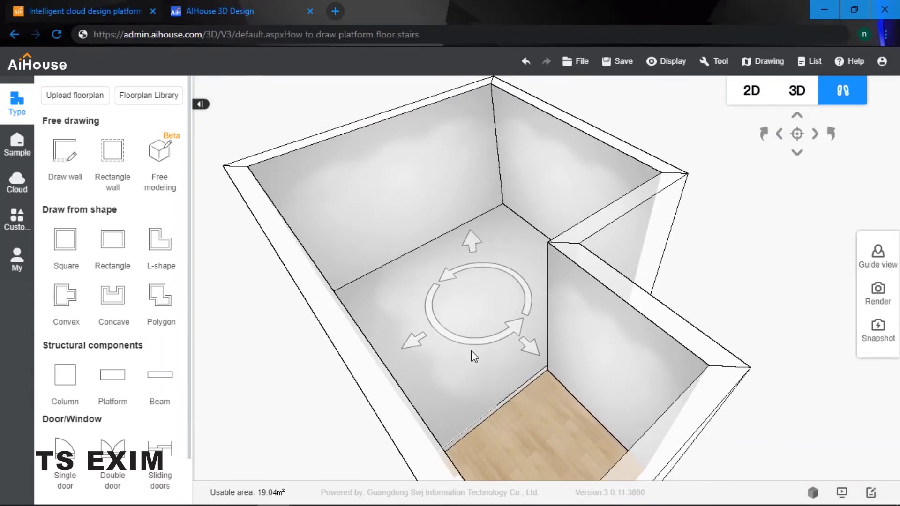
click(757, 99)
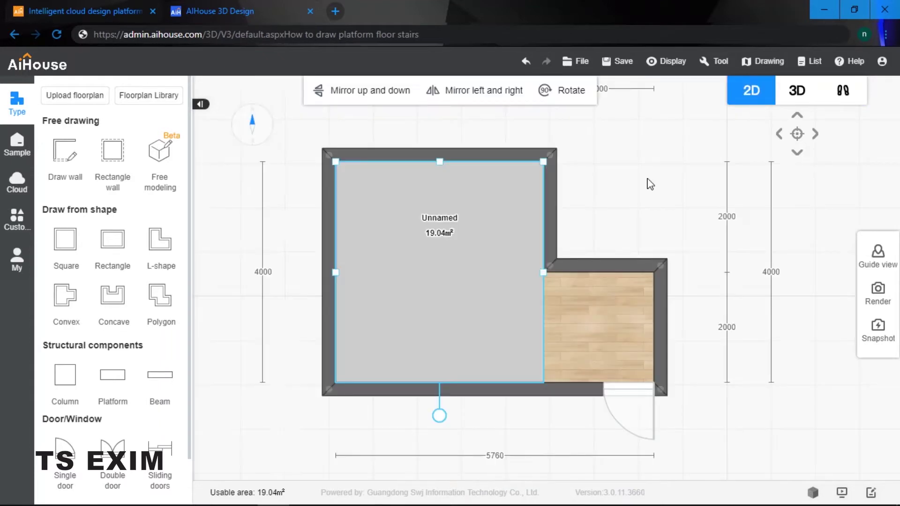
click(455, 279)
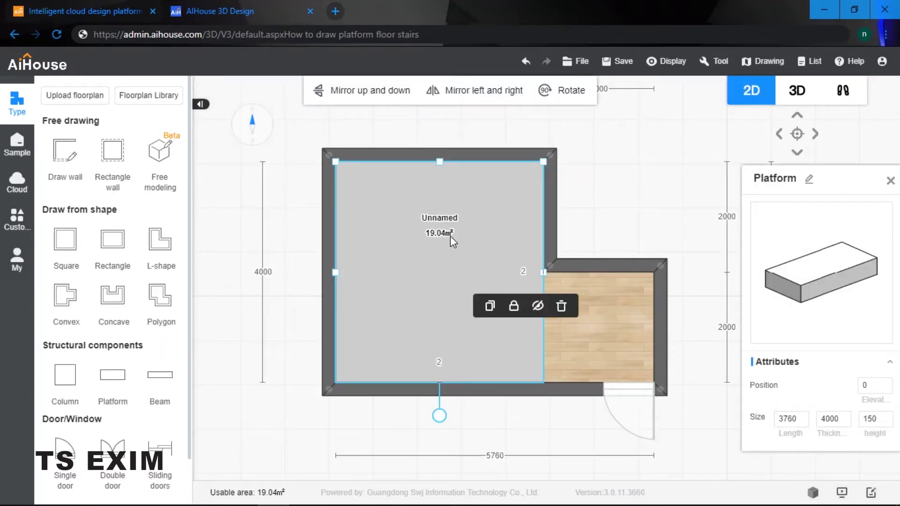
Raise the platform to 600 high and view it in the 3D walkthrough
double_click(874, 420)
text(600)
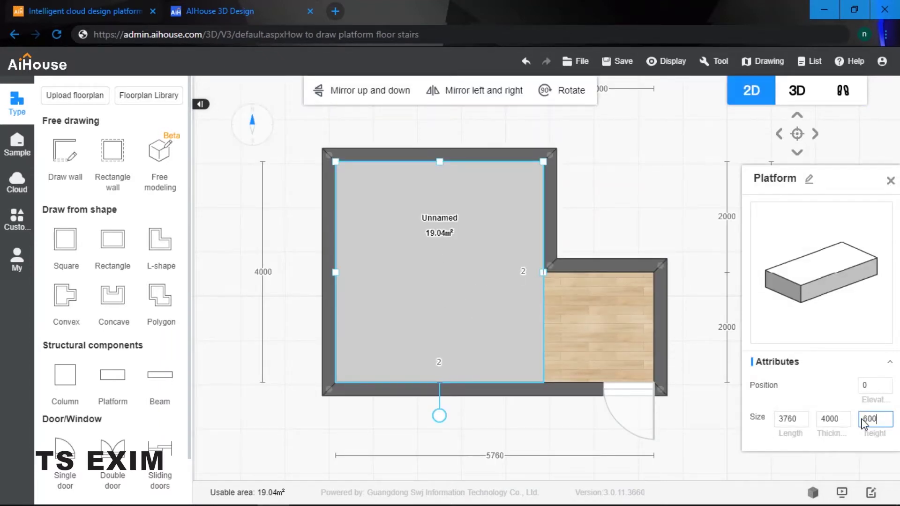
key(Return)
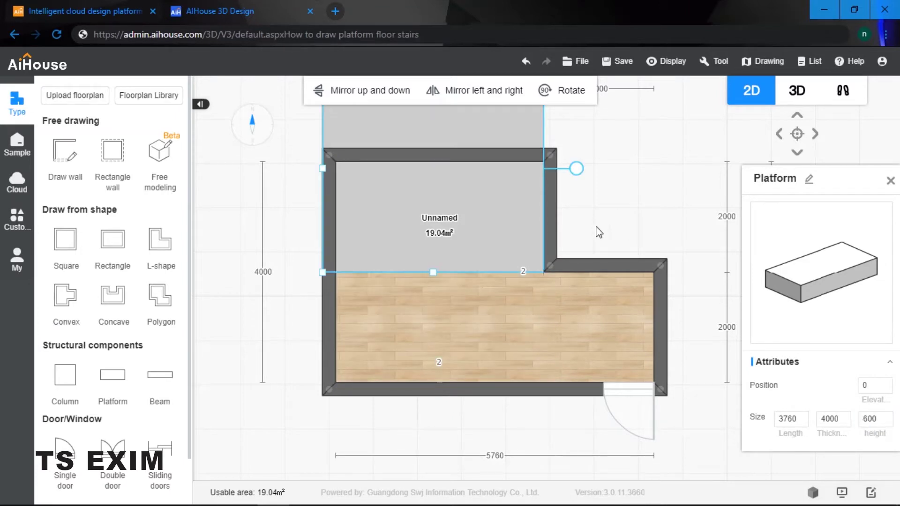
click(842, 90)
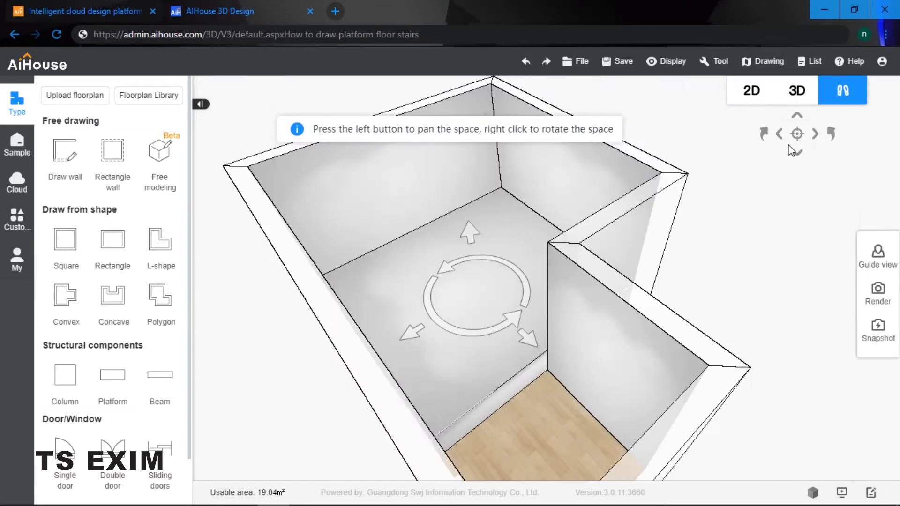
drag(578, 308, 525, 352)
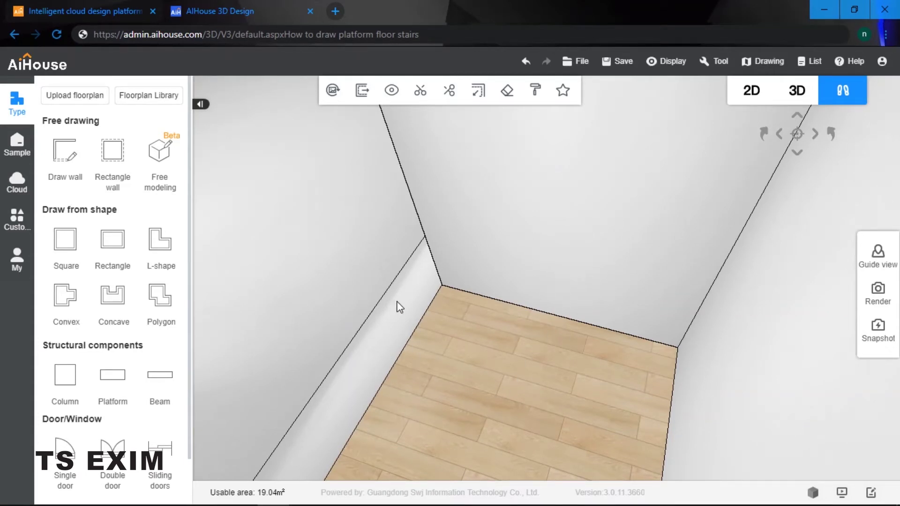
Place a new platform in the small room, rotated to stand vertically
click(748, 100)
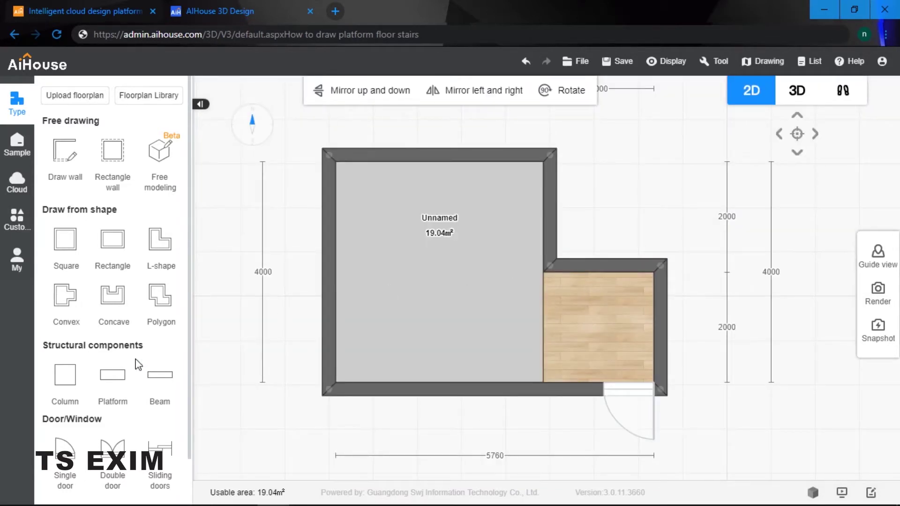
click(114, 384)
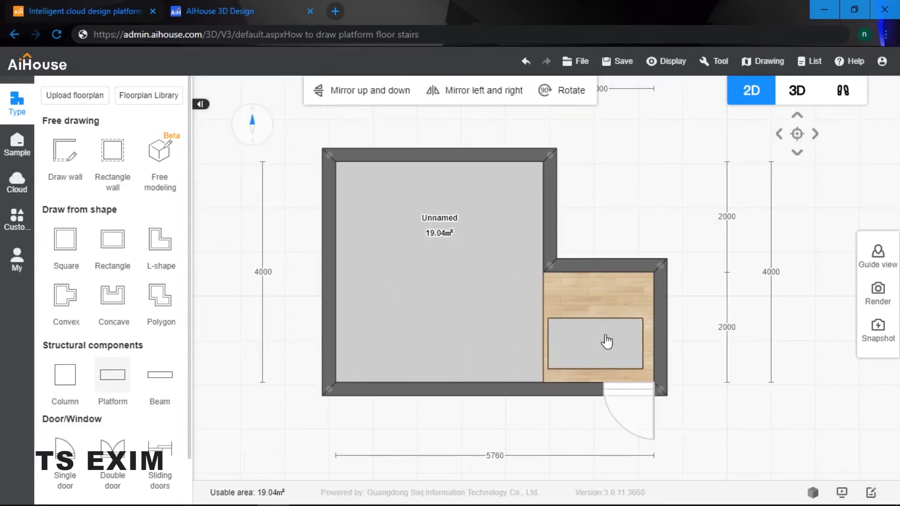
click(604, 309)
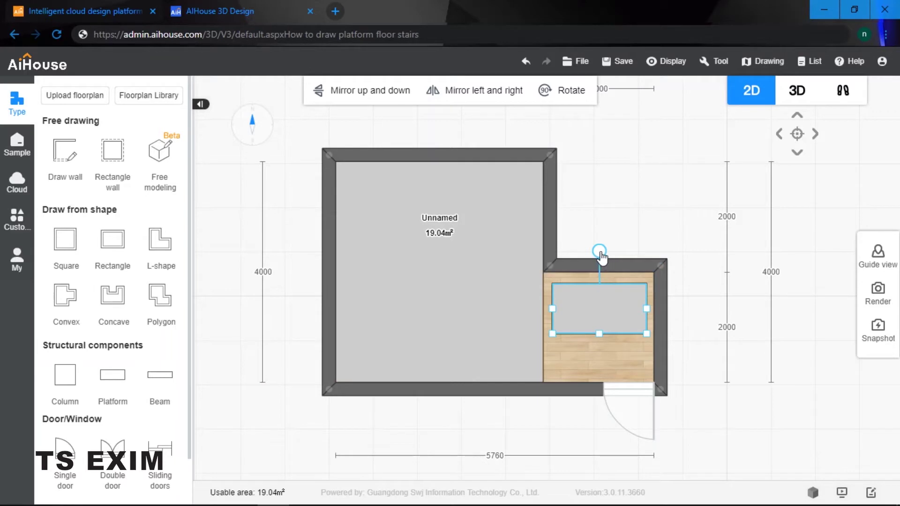
drag(600, 257, 603, 303)
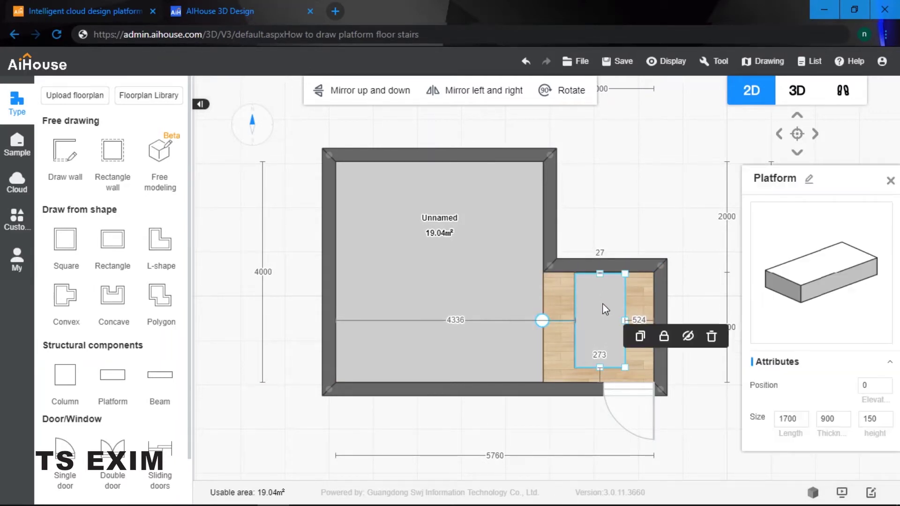
Size the new platform to 1000 long and 900 thick
double_click(783, 419)
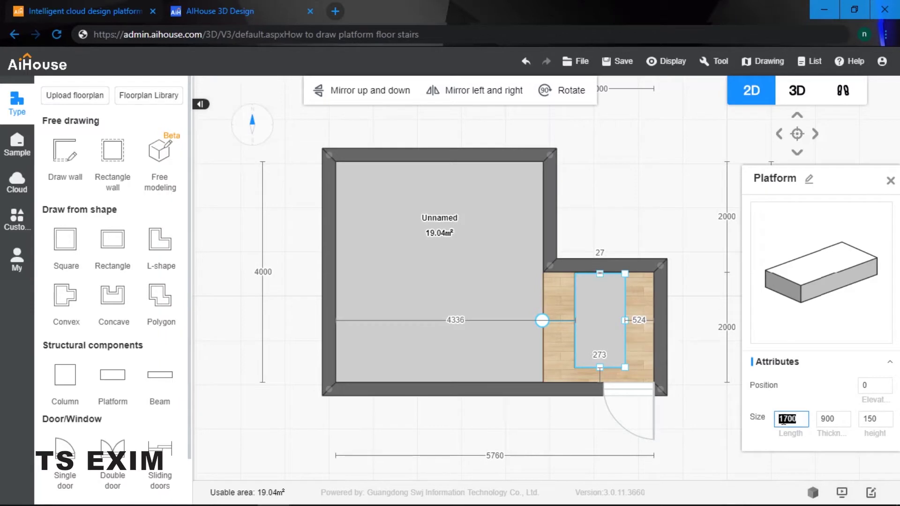
key(BackSpace)
text(1000)
key(Return)
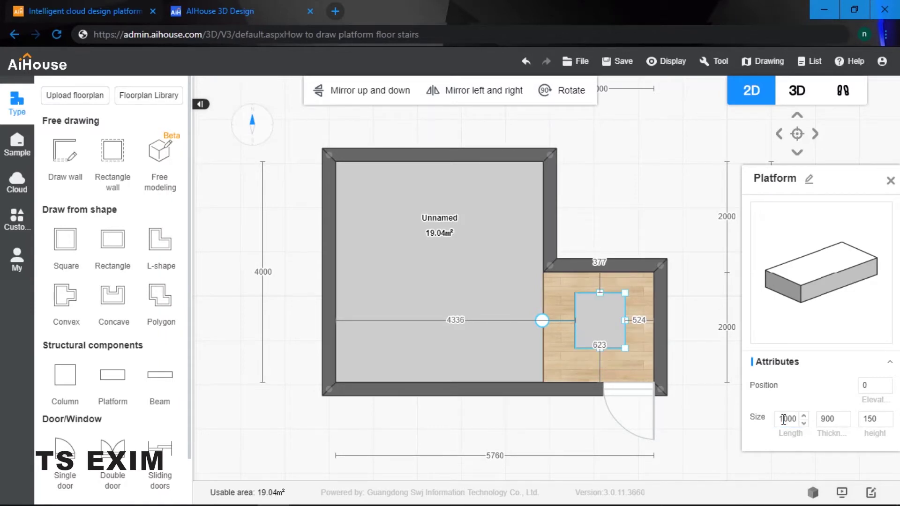
double_click(828, 420)
key(BackSpace)
text(900)
key(Return)
Move it into the small room's top-left corner: 0 top gap, 3760 from the left wall
drag(599, 322, 568, 304)
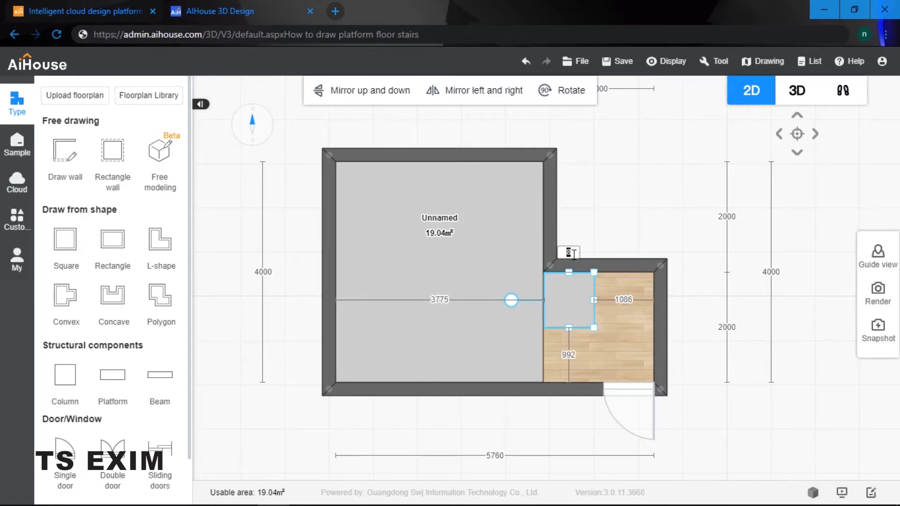
text(0)
key(Return)
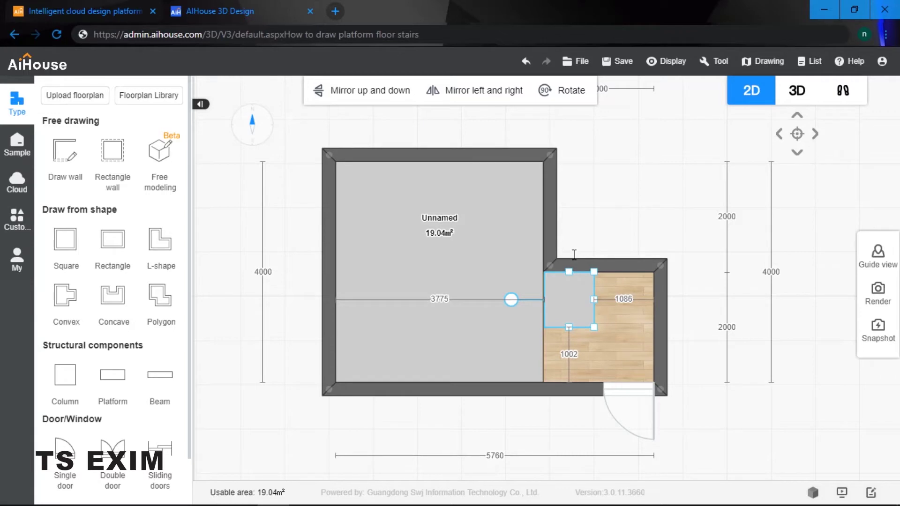
double_click(443, 299)
text(3760)
key(Return)
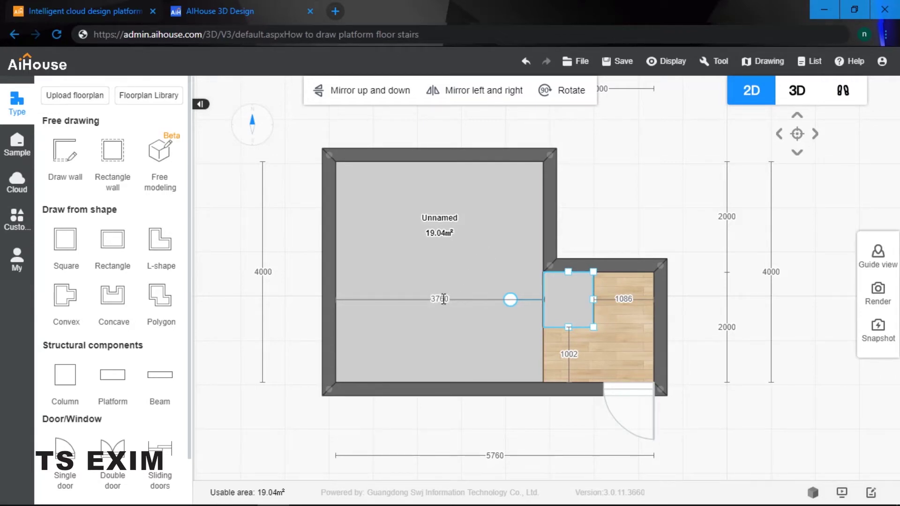
click(603, 332)
click(709, 207)
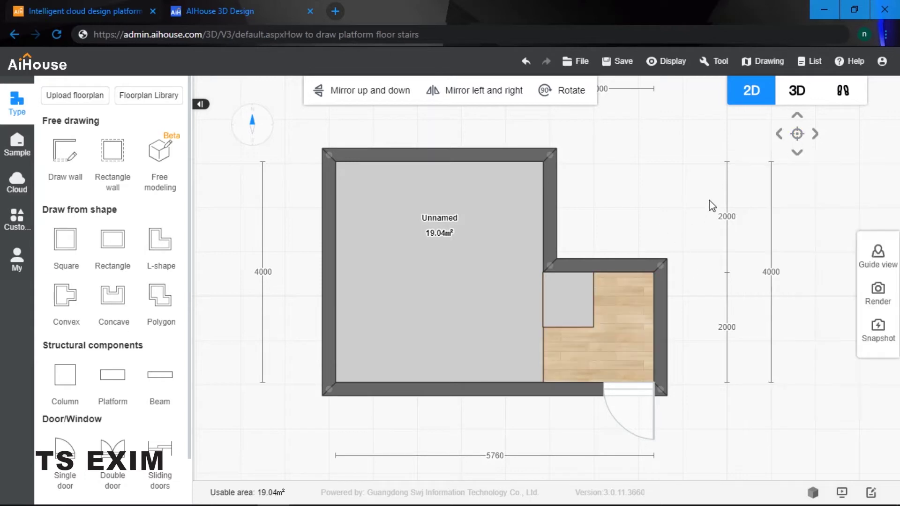
After a 3D check, add another vertically rotated platform in the small room
click(842, 103)
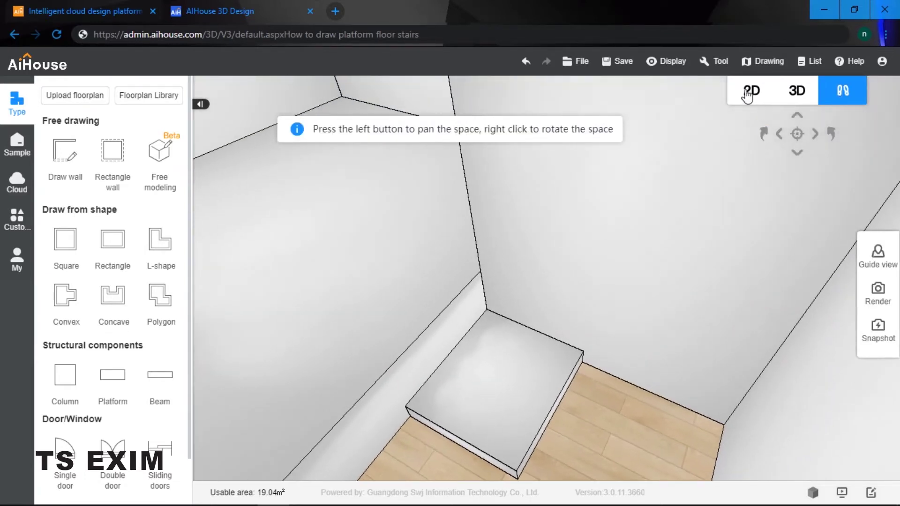
click(750, 91)
click(113, 379)
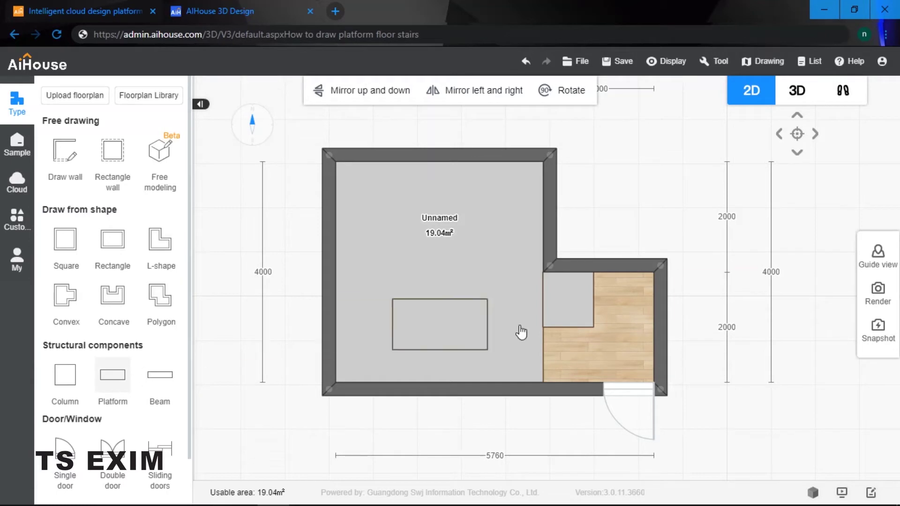
click(600, 311)
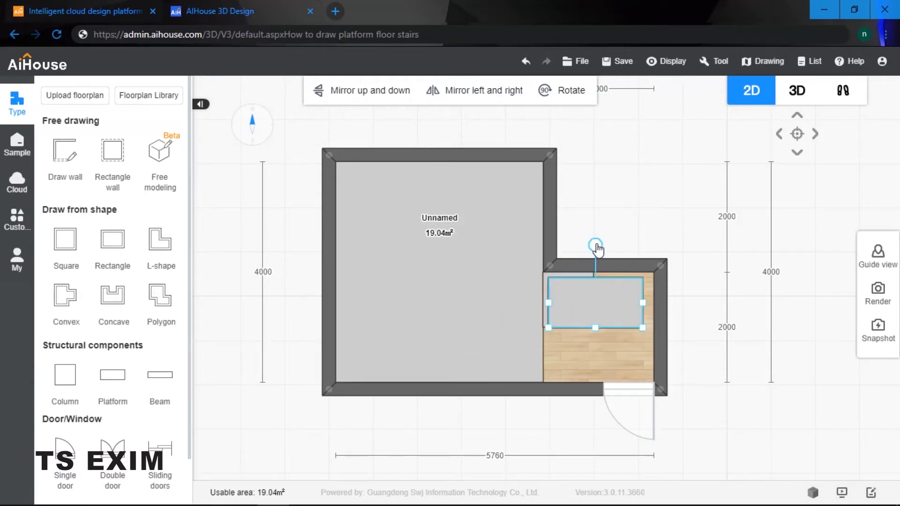
drag(596, 244, 631, 304)
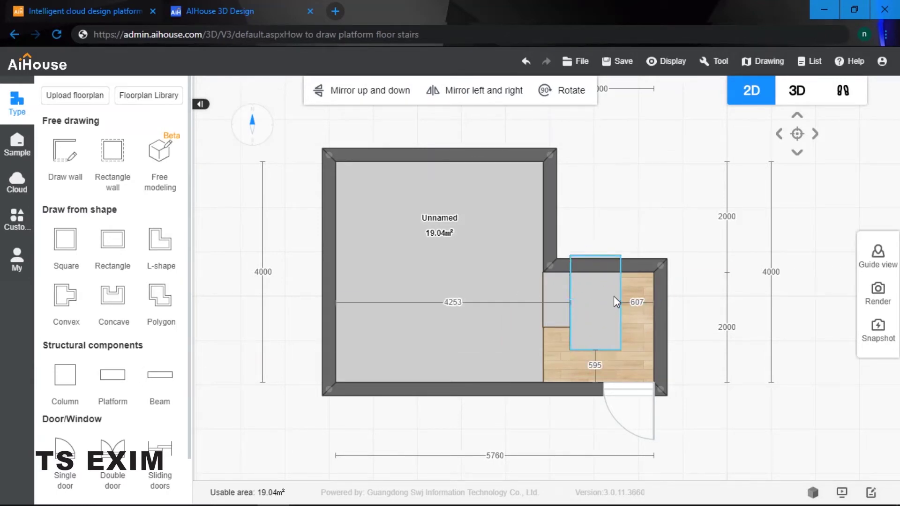
click(614, 300)
Give the new platform a length of 1000 and thickness of 600
click(778, 419)
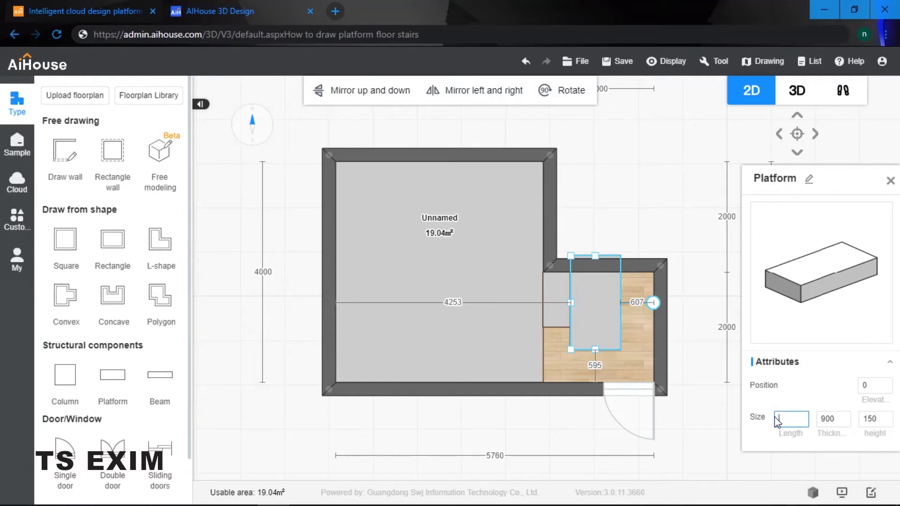
key(Return)
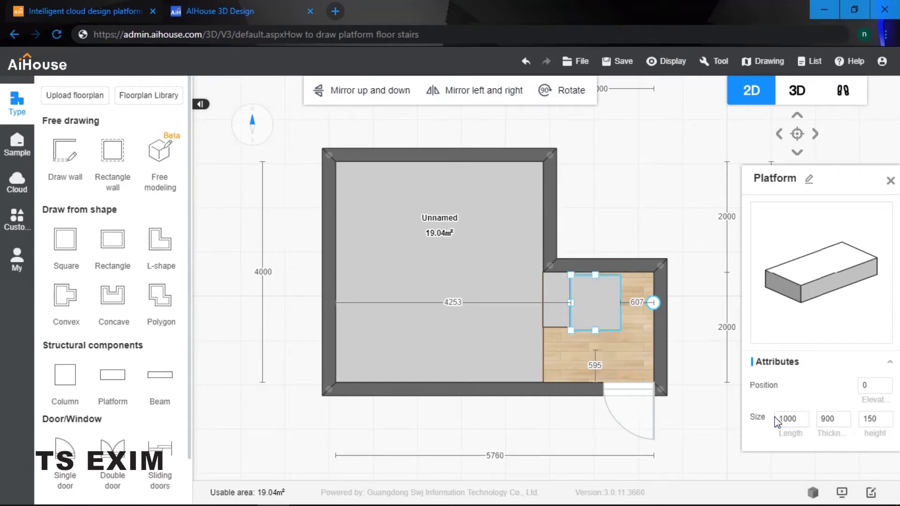
click(835, 417)
text(600)
key(Return)
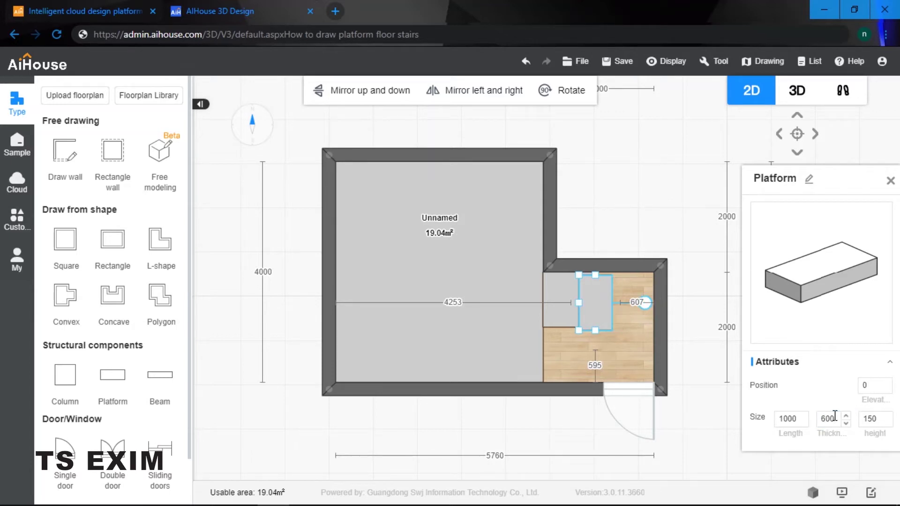
Snap it to the small room's left wall with 0 top gap and 3760 from the left wall
drag(593, 305, 561, 304)
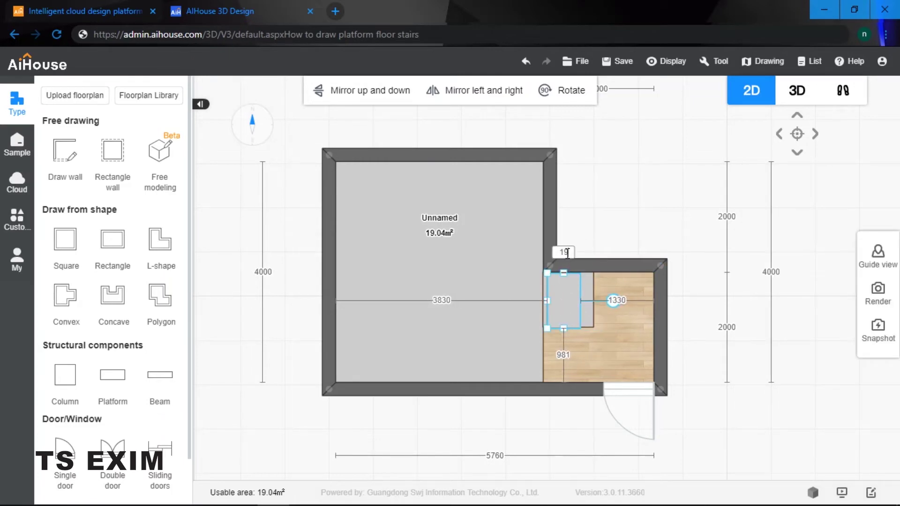
key(BackSpace)
key(BackSpace)
text(0)
key(Return)
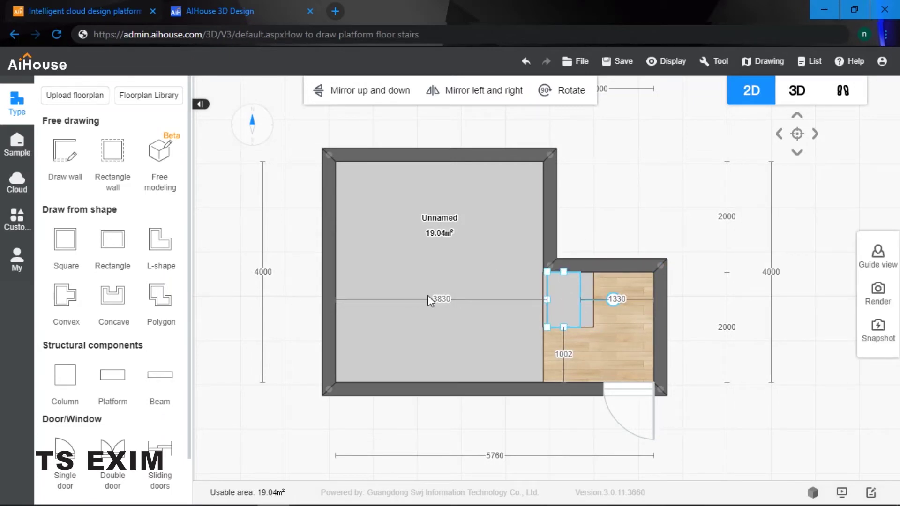
click(435, 299)
double_click(435, 299)
text(3760)
key(Return)
click(629, 233)
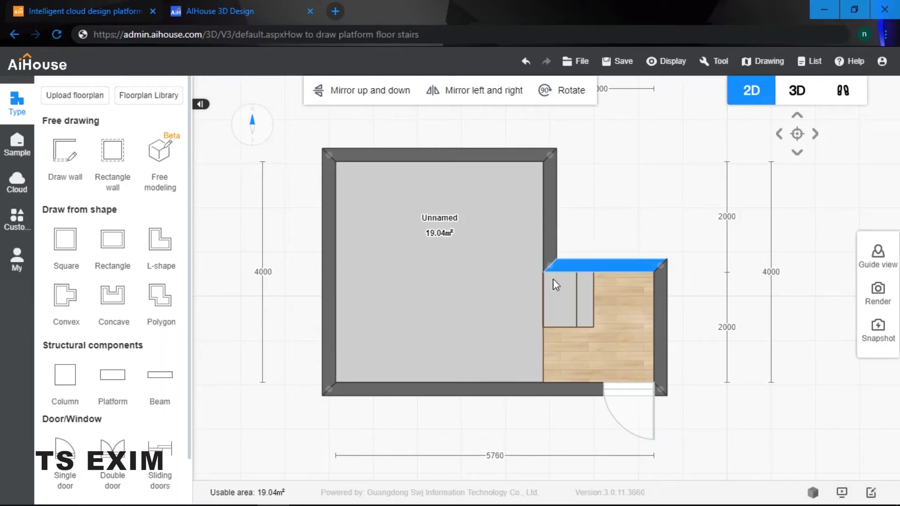
click(113, 375)
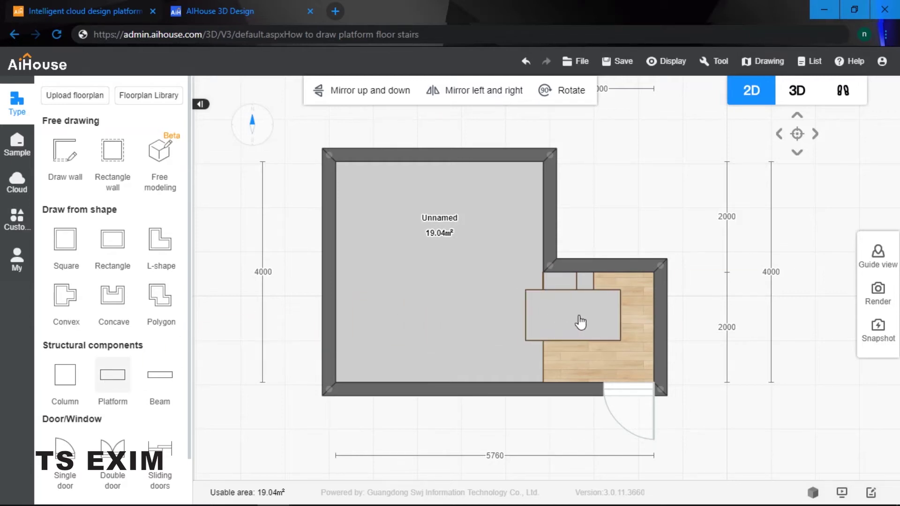
Place and rotate a third platform, sized 1000 long and 300 thick
click(596, 319)
drag(597, 255, 640, 311)
click(595, 296)
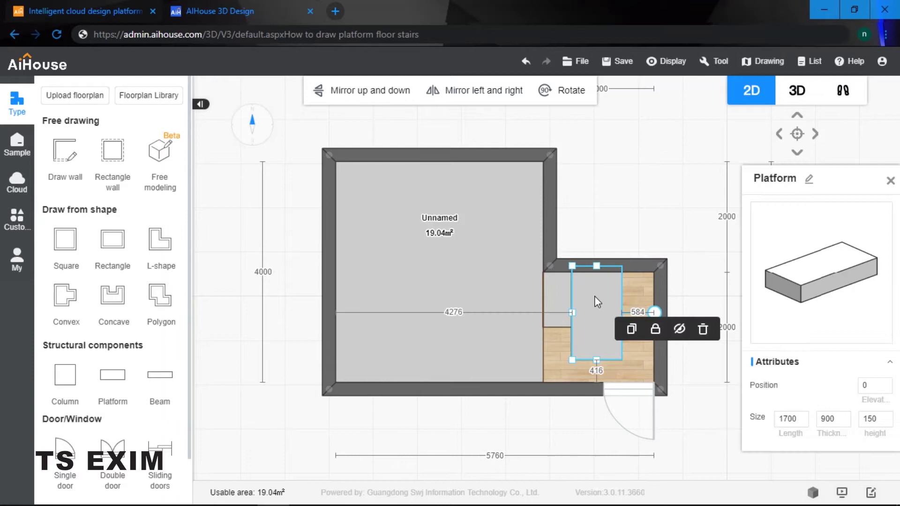
double_click(787, 416)
key(BackSpace)
text(1000)
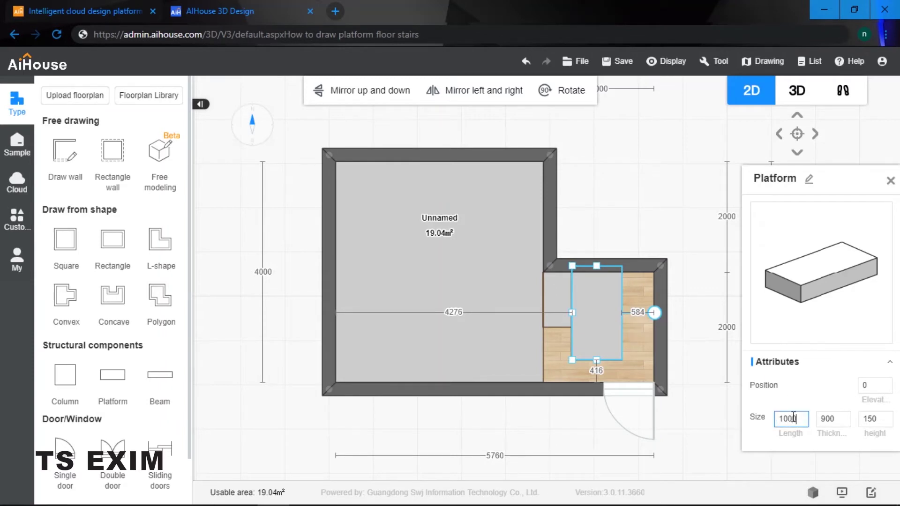
double_click(826, 418)
text(30)
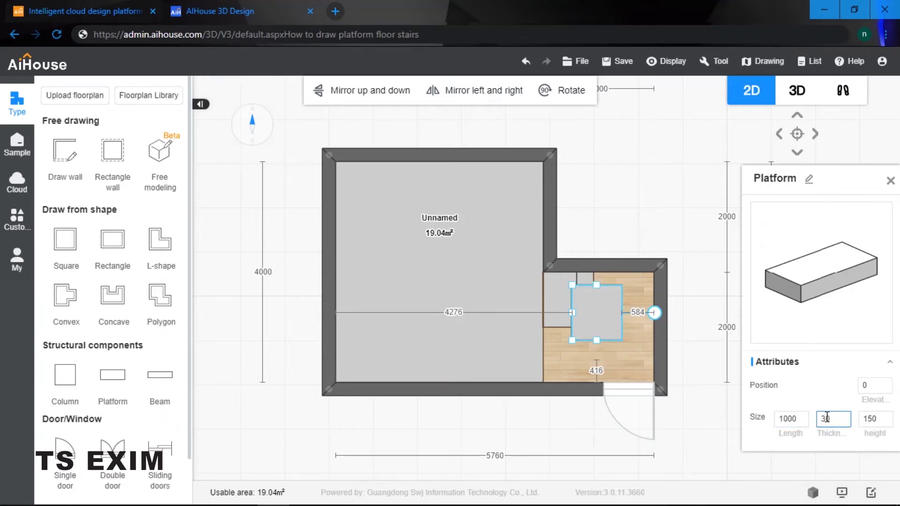
text(0)
key(Return)
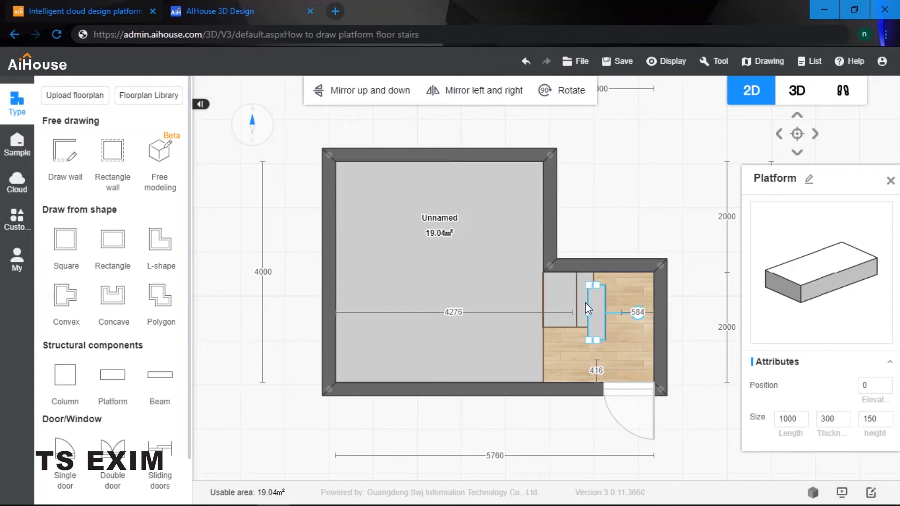
Push the narrow step to the wall with 0 top gap and 3760 from the left wall, then view in 3D
drag(594, 305, 572, 304)
drag(555, 295, 552, 297)
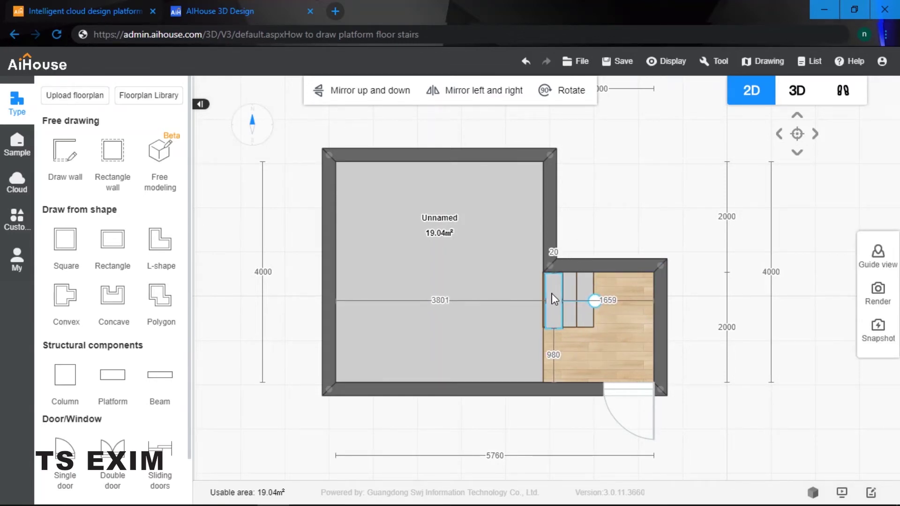
key(Return)
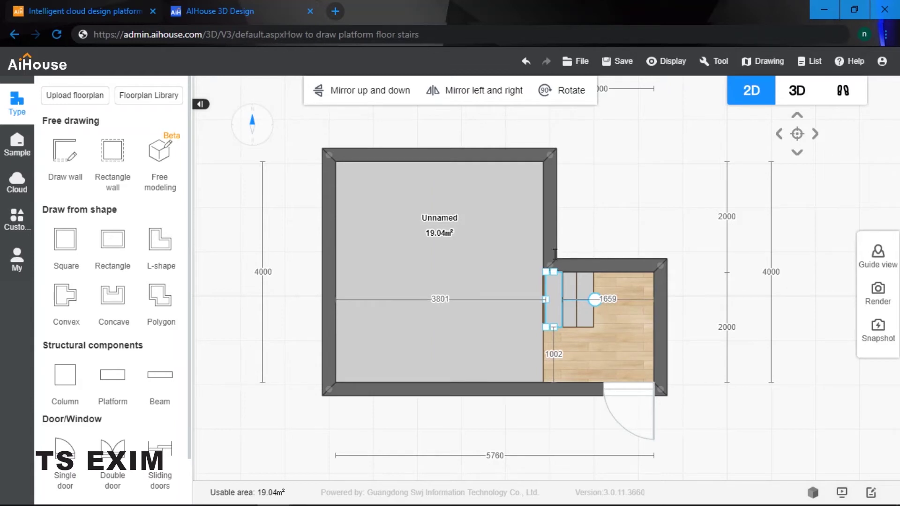
click(439, 299)
text(3760)
key(Return)
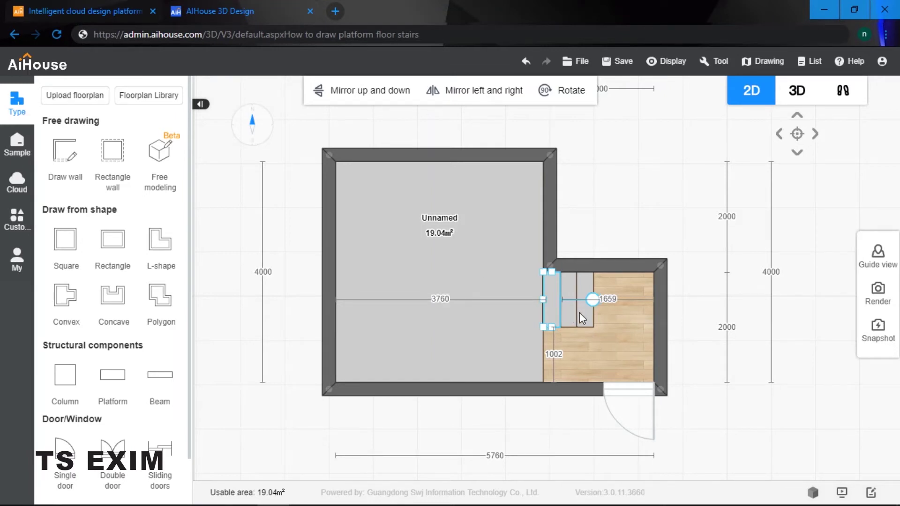
click(843, 91)
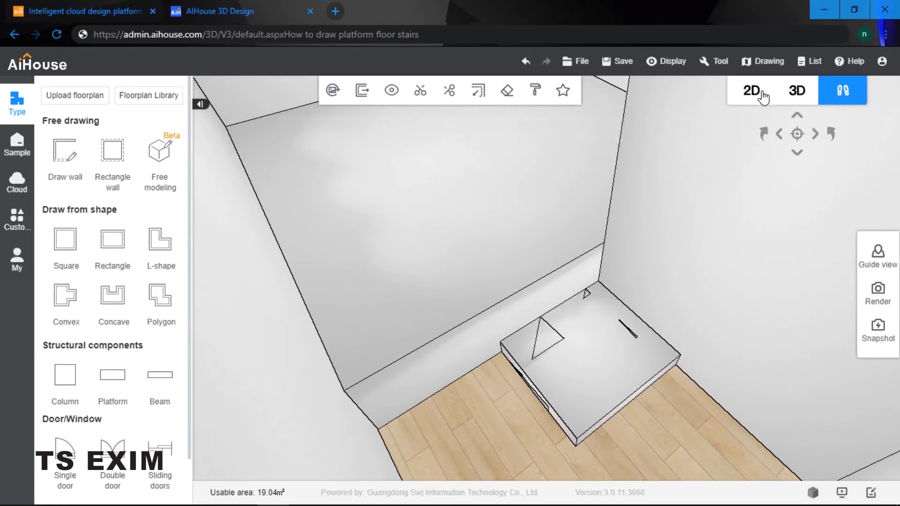
Raise the 1000 × 600 platform to a 150 elevation, undoing an accidental rotation
click(758, 94)
click(574, 295)
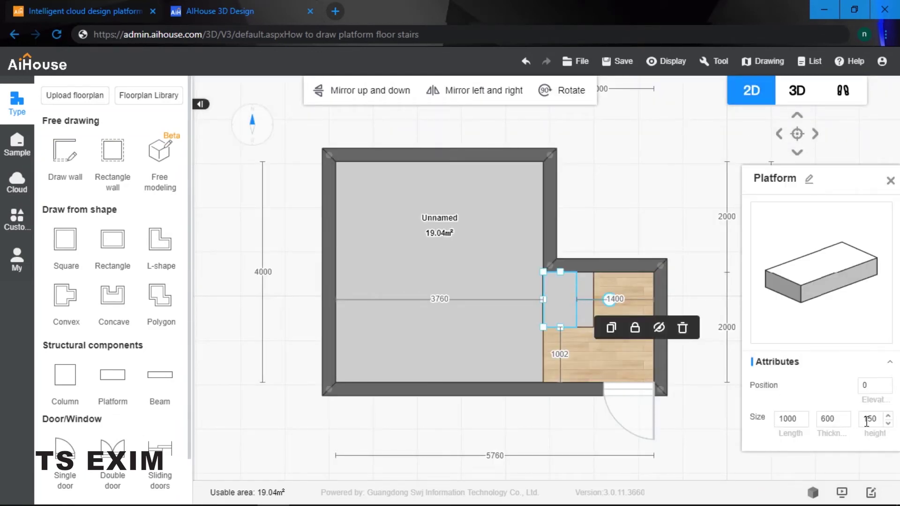
click(862, 386)
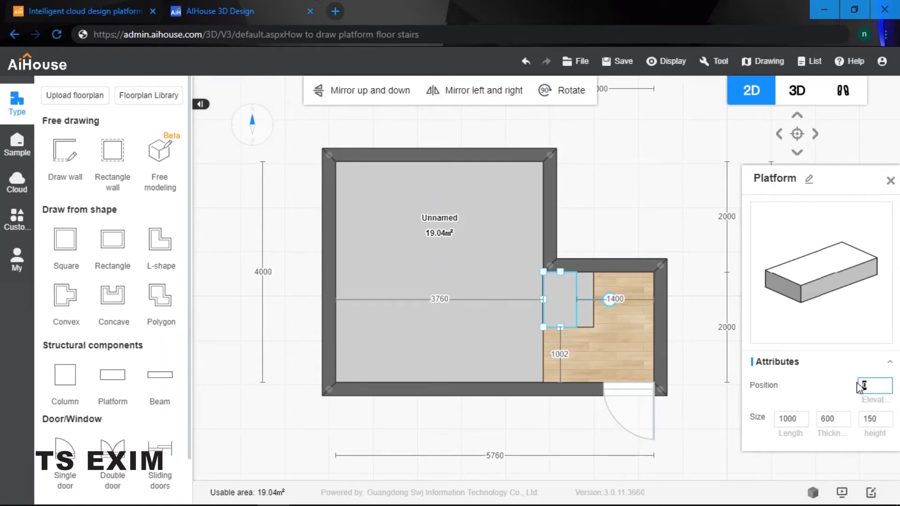
key(Return)
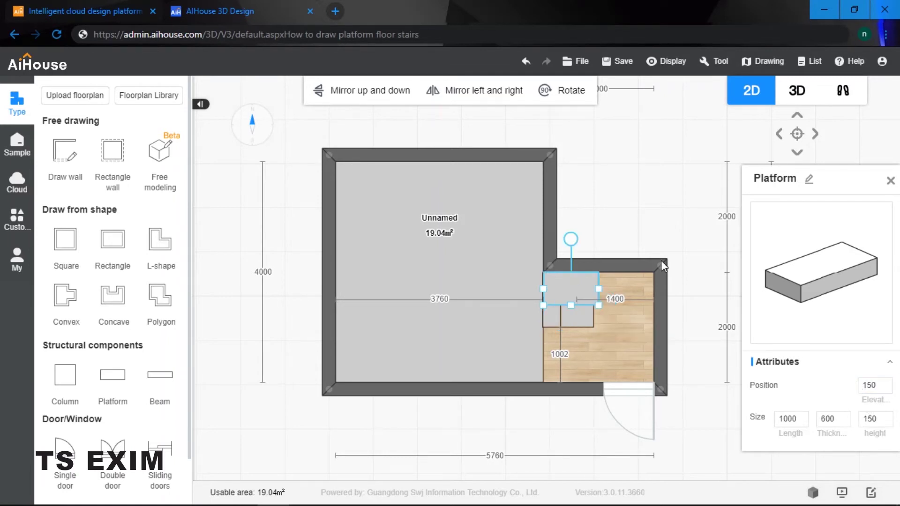
key(ctrl+z)
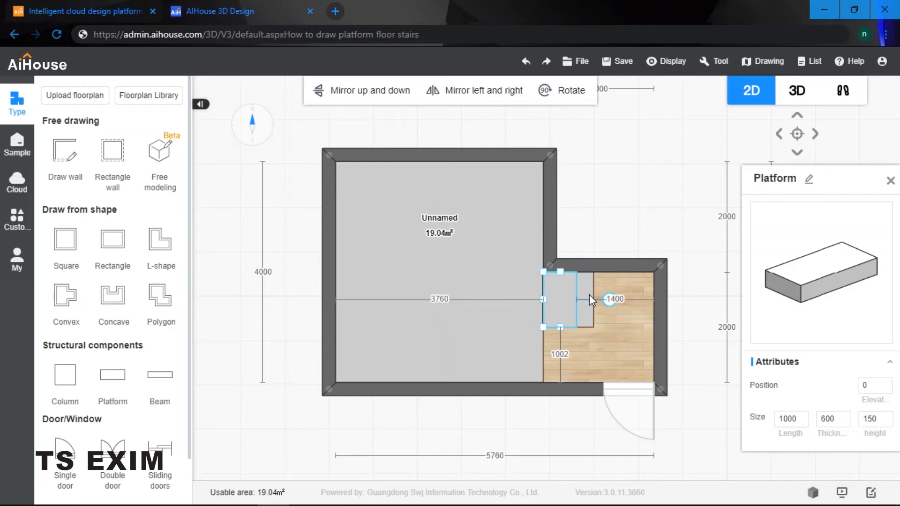
double_click(867, 388)
text(15)
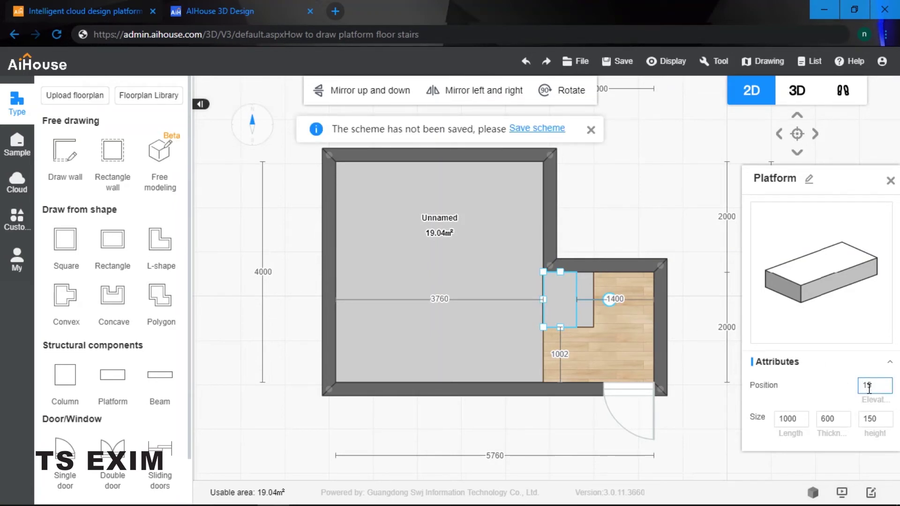
key(Return)
click(649, 332)
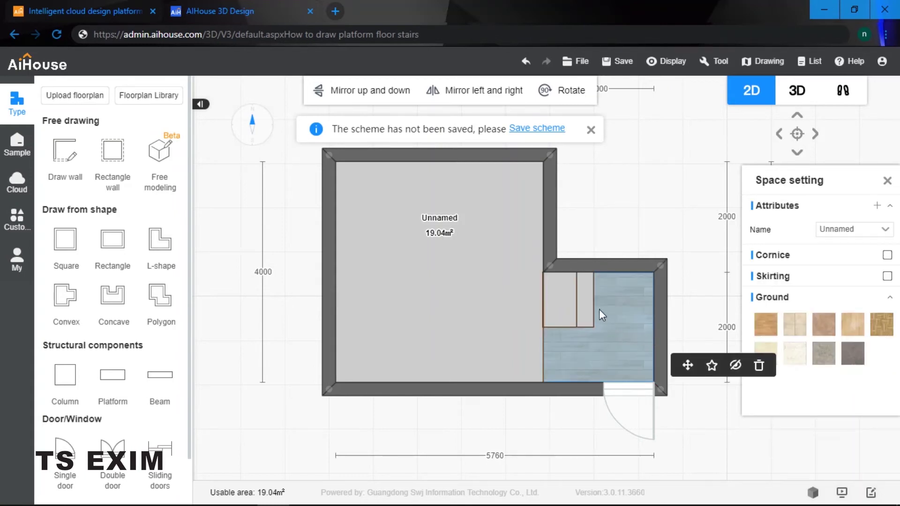
Set the narrow 300-thick step's elevation to 300
click(569, 299)
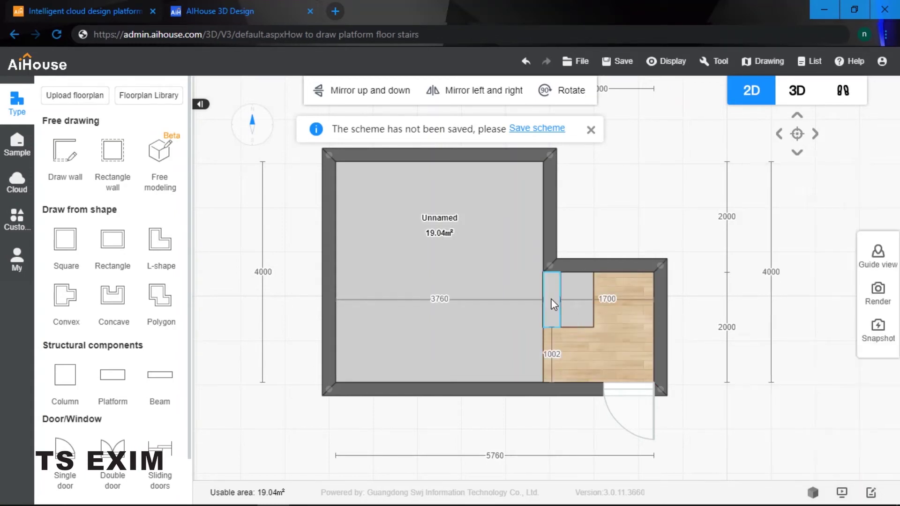
click(554, 285)
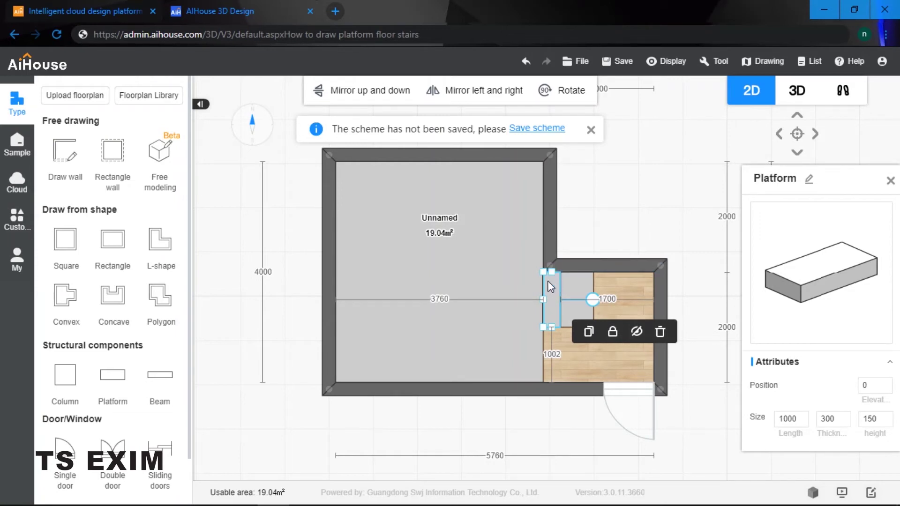
click(871, 387)
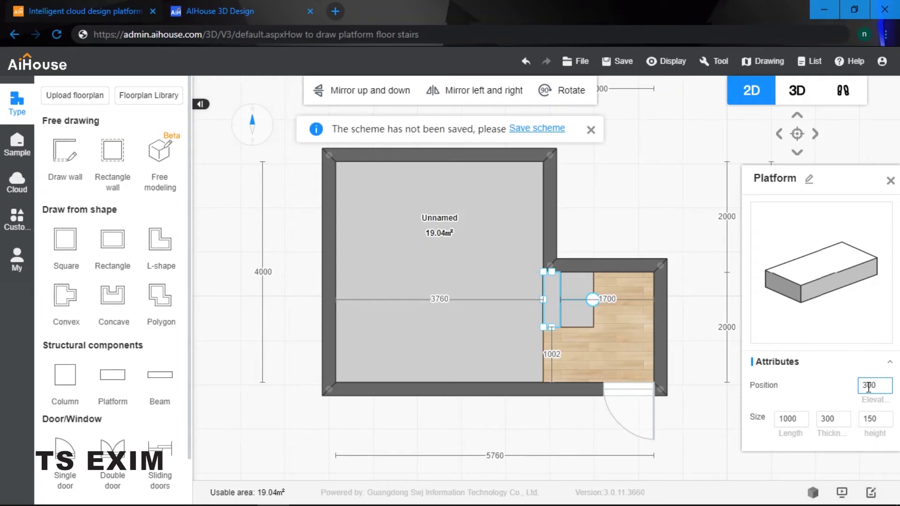
text(300)
key(Return)
Unhide the hidden platform through Display > Scheme object manage
click(698, 75)
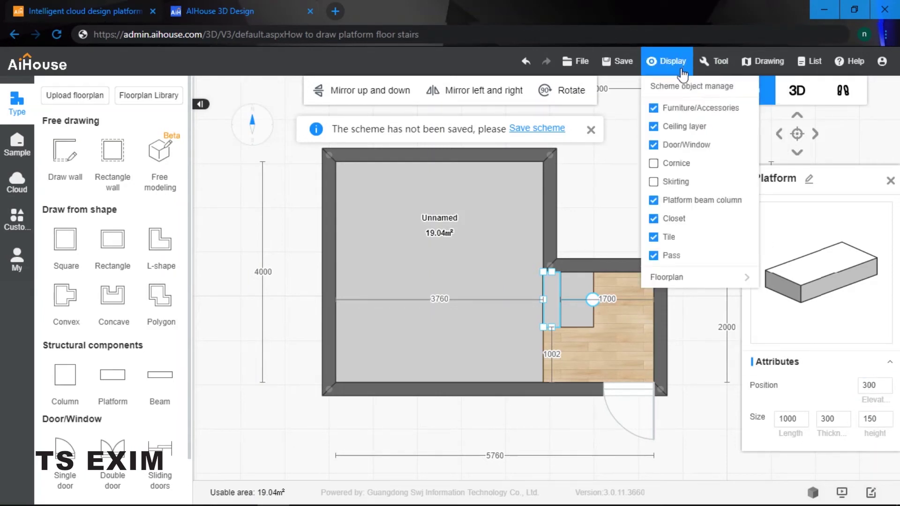
click(687, 88)
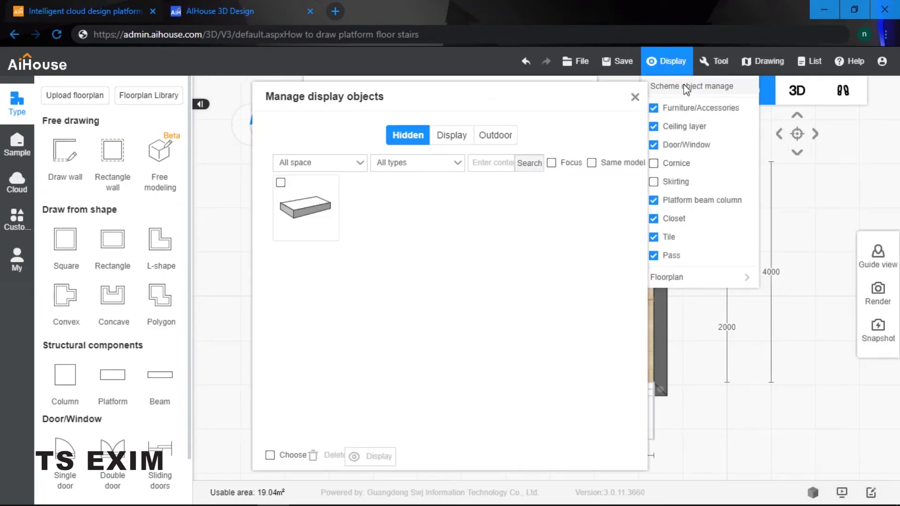
click(280, 182)
click(369, 456)
click(634, 97)
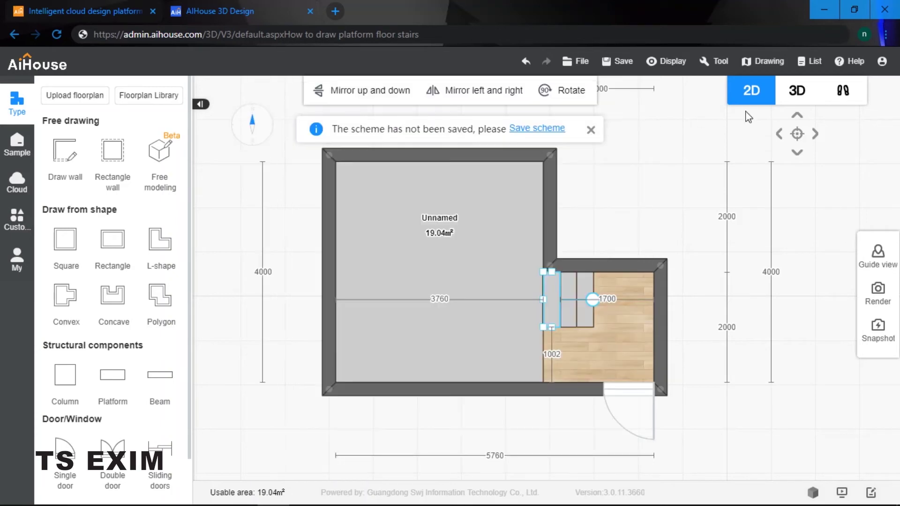
click(842, 91)
click(725, 251)
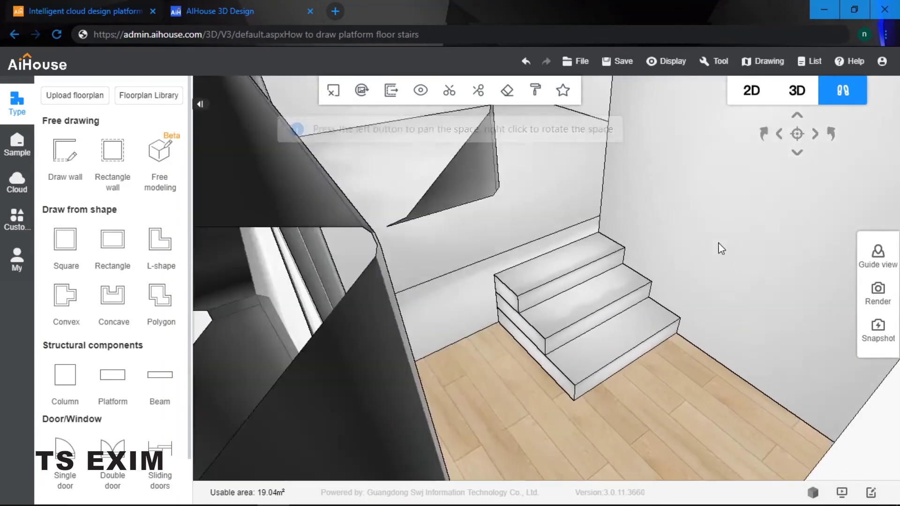
drag(722, 248, 685, 255)
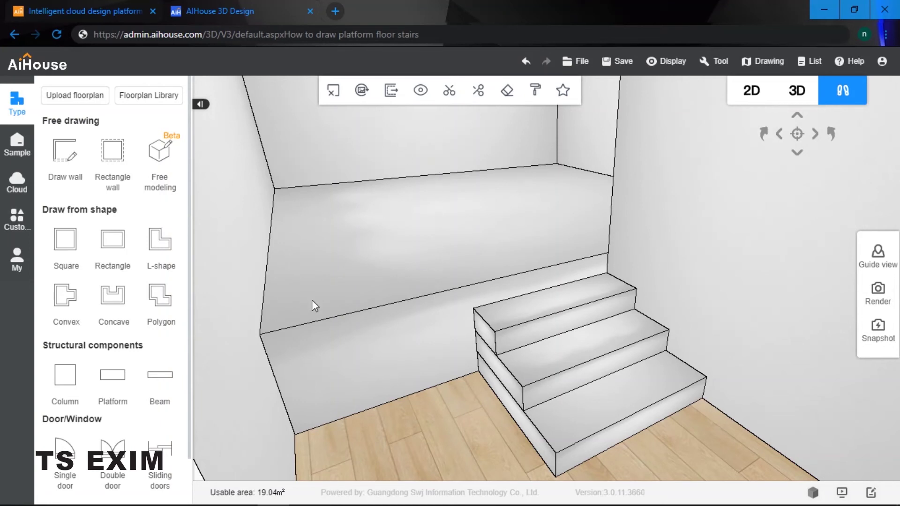
click(747, 101)
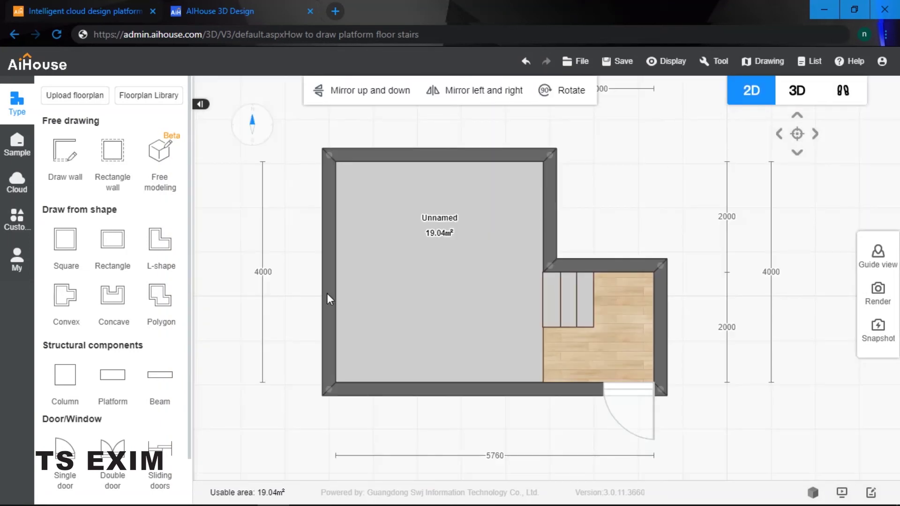
Place a new platform in the room, rotated to run beside the stairs
click(102, 377)
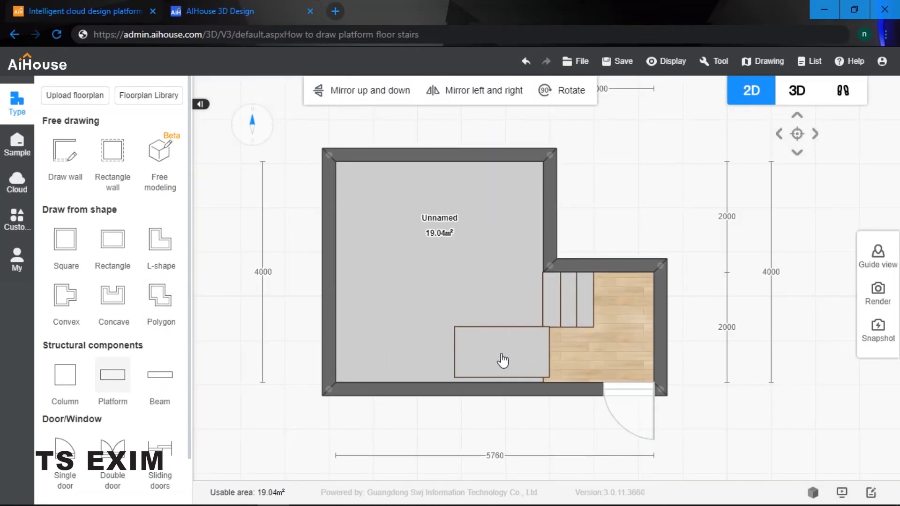
click(500, 360)
drag(504, 302, 520, 339)
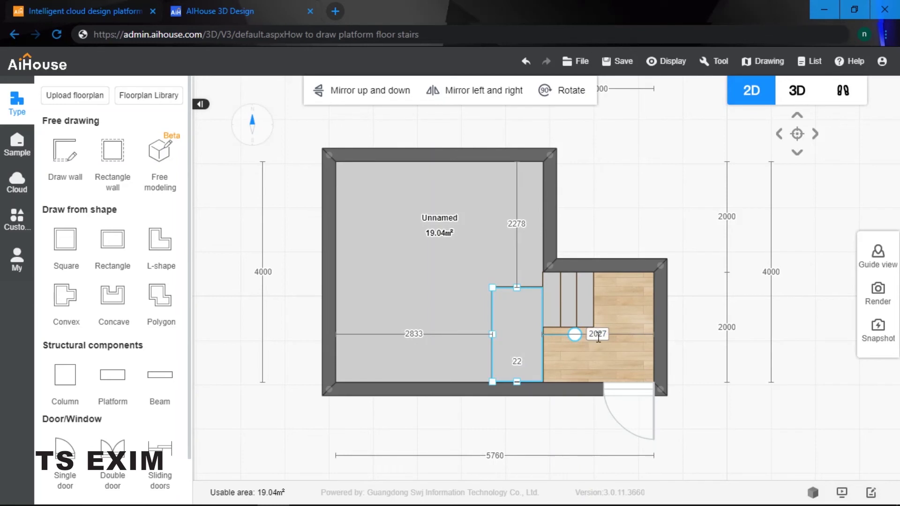
click(516, 332)
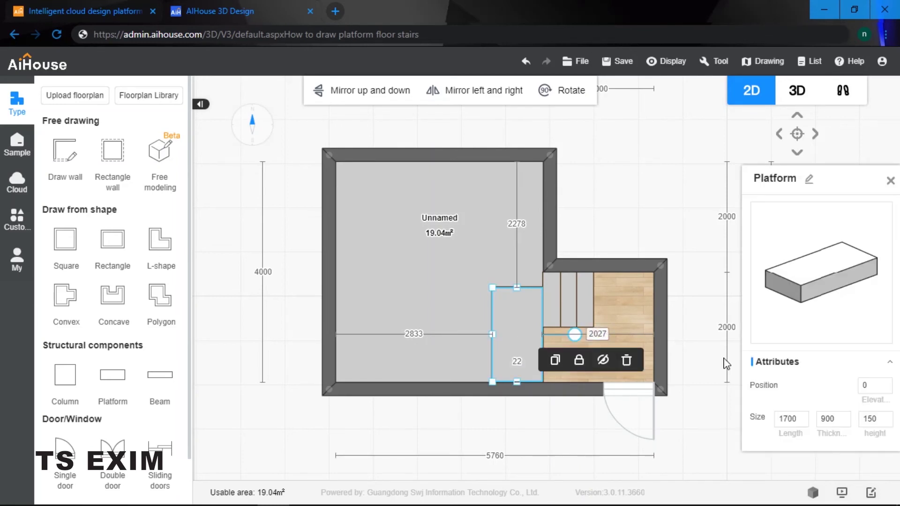
Make it 1000 long, 350 thick and 600 high, and move it beside the stairs near the bottom wall
double_click(786, 419)
key(BackSpace)
text(1000)
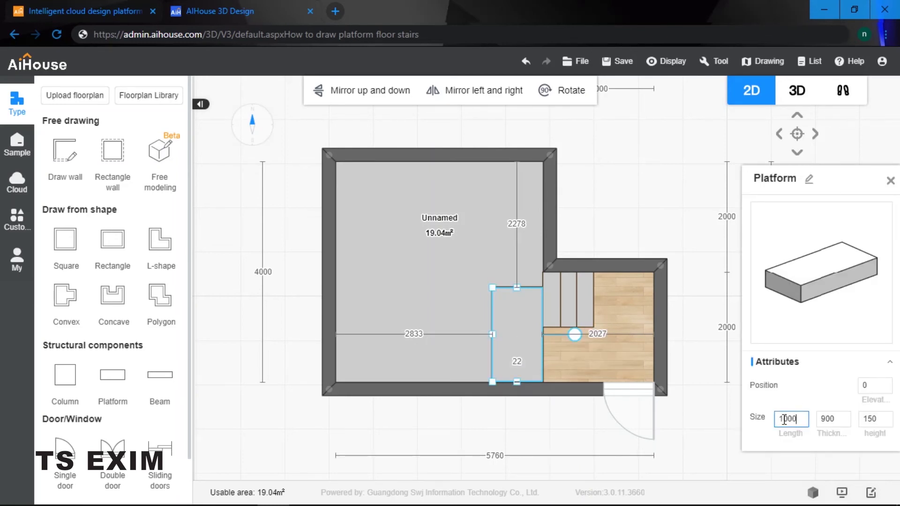
key(Return)
double_click(826, 418)
text(350)
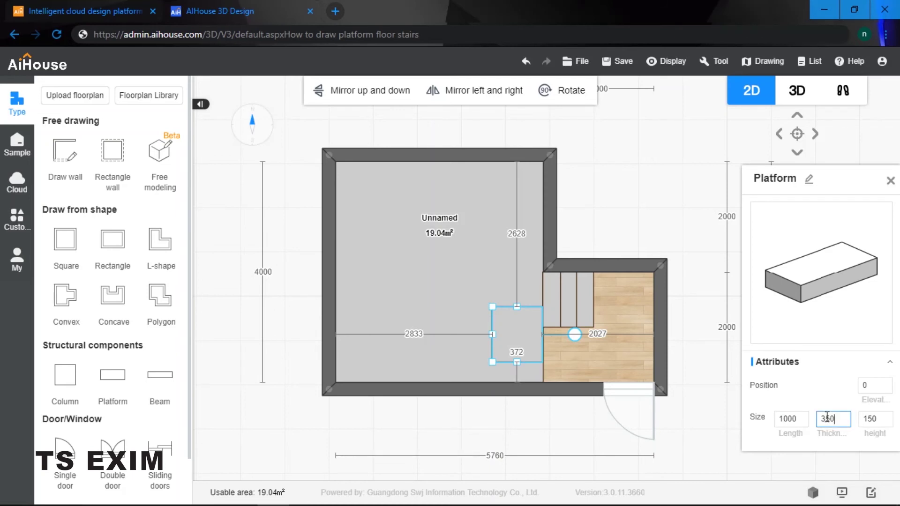
key(Return)
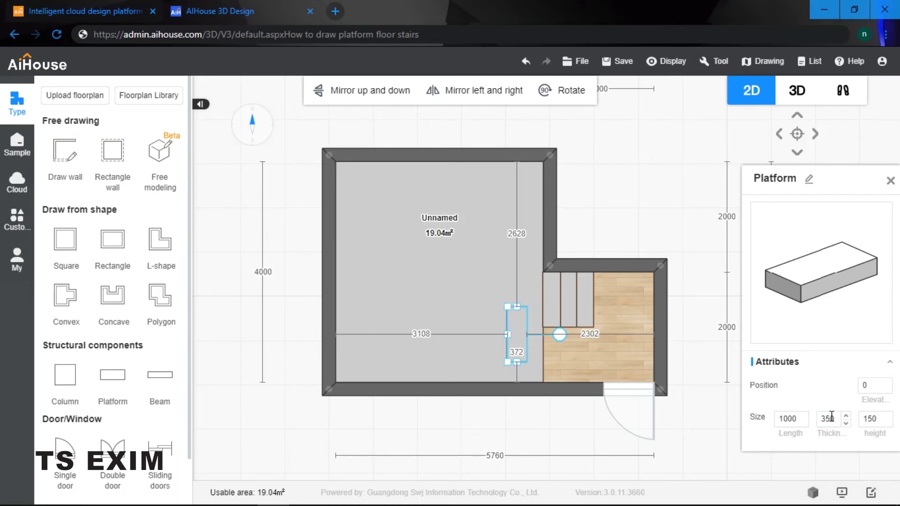
double_click(873, 422)
text(600)
key(Return)
drag(516, 330, 532, 378)
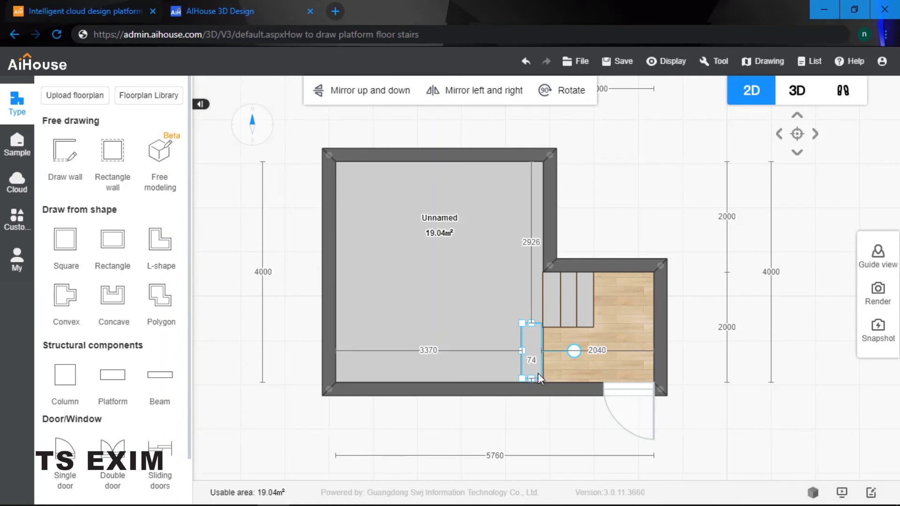
scroll(485, 351, up, 2)
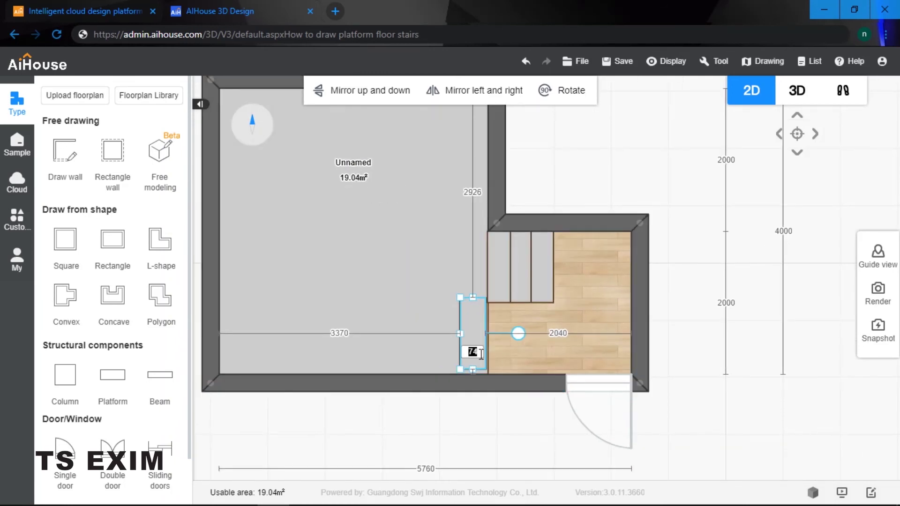
Place the block with 0 gap to the bottom wall and 2000 from the right wall, undoing the stray platform
key(Return)
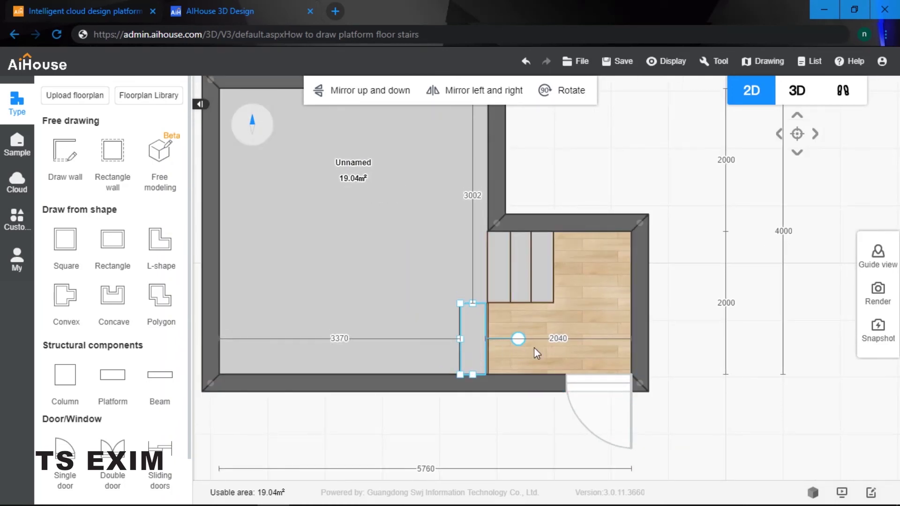
double_click(563, 336)
text(20)
key(Return)
click(392, 238)
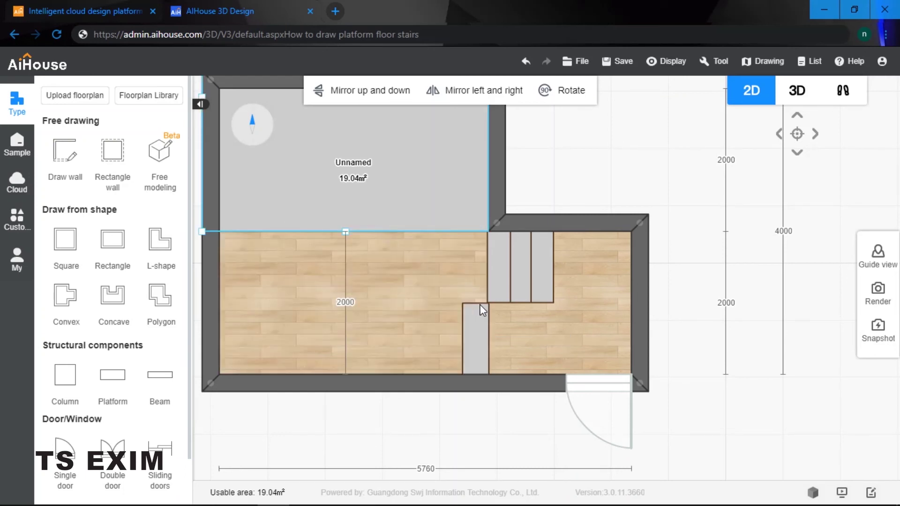
key(ctrl+z)
Check the block in the 3D walkthrough, then set its Elevation to 600
click(482, 326)
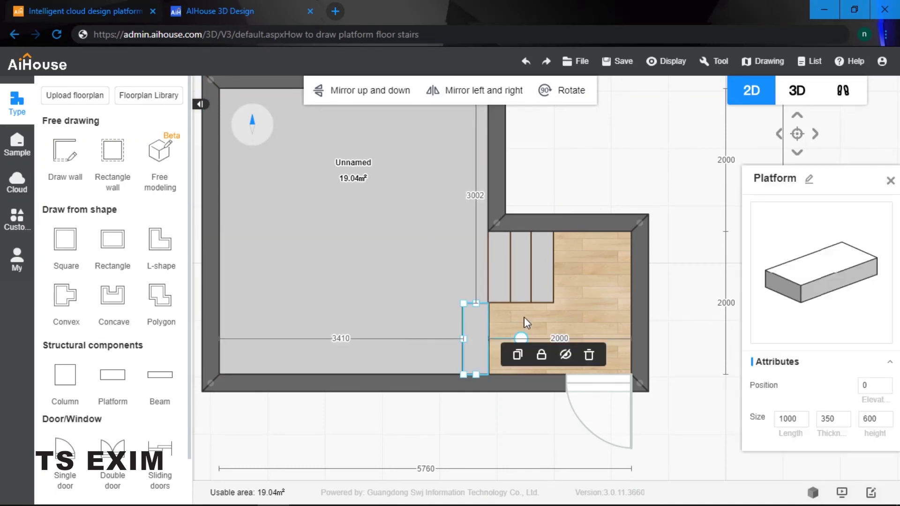
click(859, 90)
drag(483, 314, 347, 304)
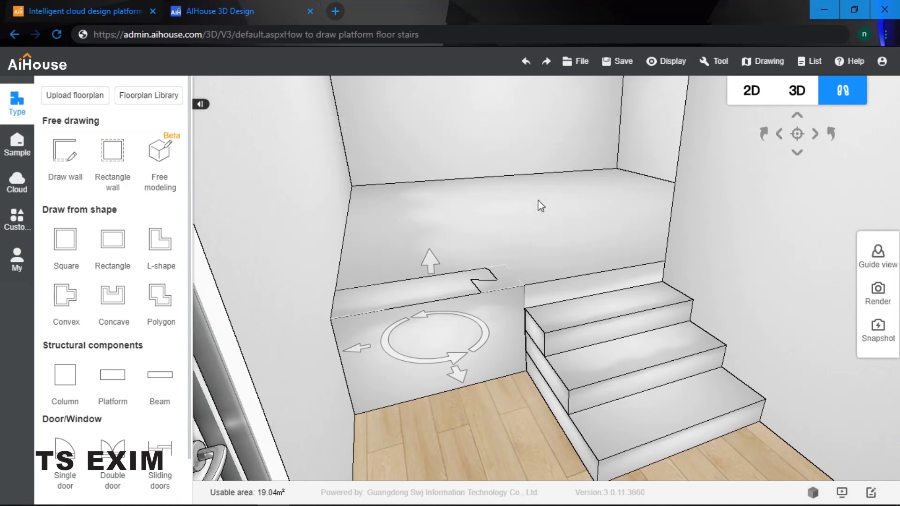
click(751, 100)
click(484, 332)
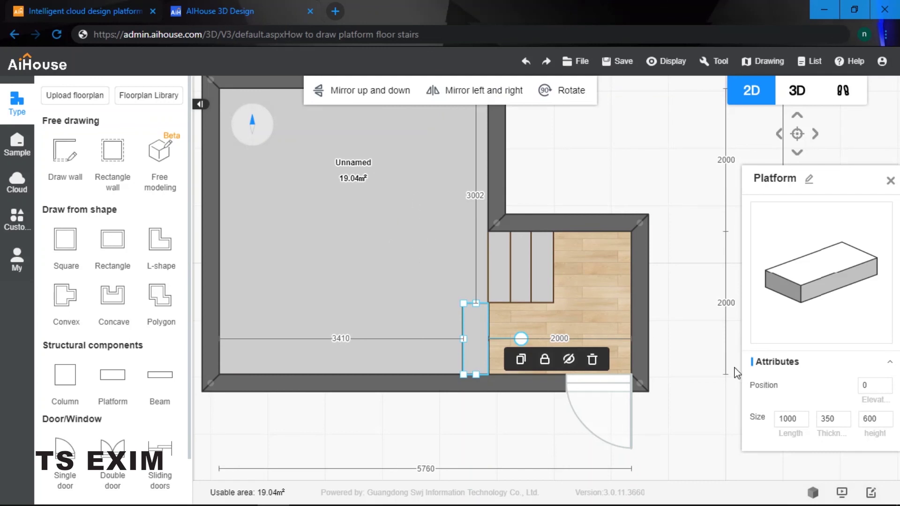
click(870, 386)
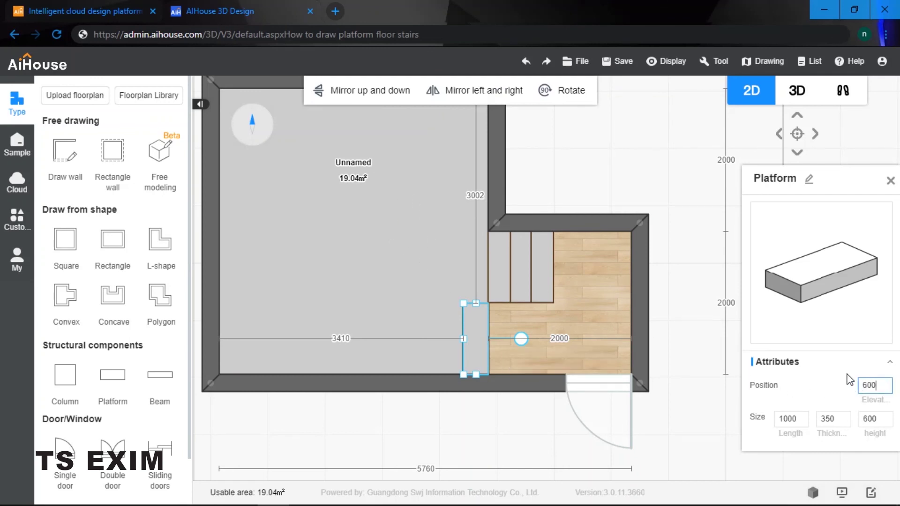
key(Return)
Orbit and slide the walkthrough camera to inspect the 600-high block beside the three stair steps
click(848, 100)
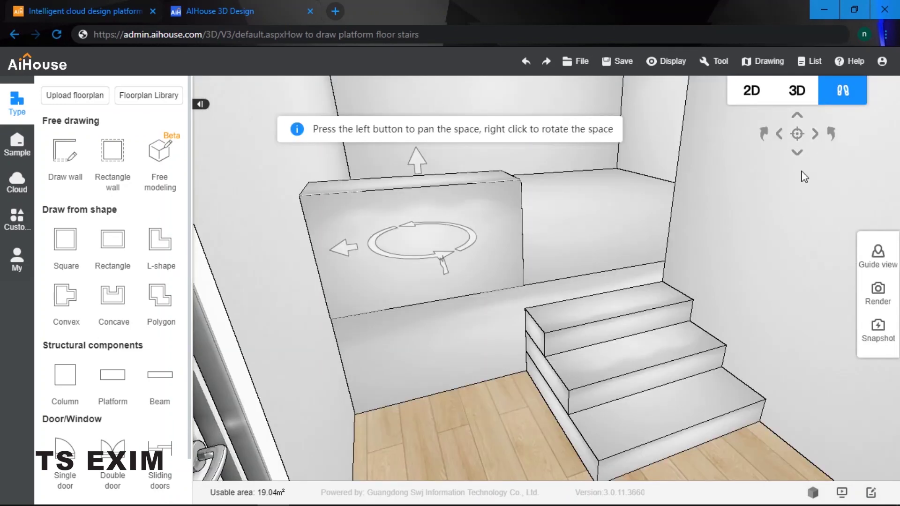
scroll(705, 281, up, 3)
right_drag(703, 277, 621, 246)
key(d)
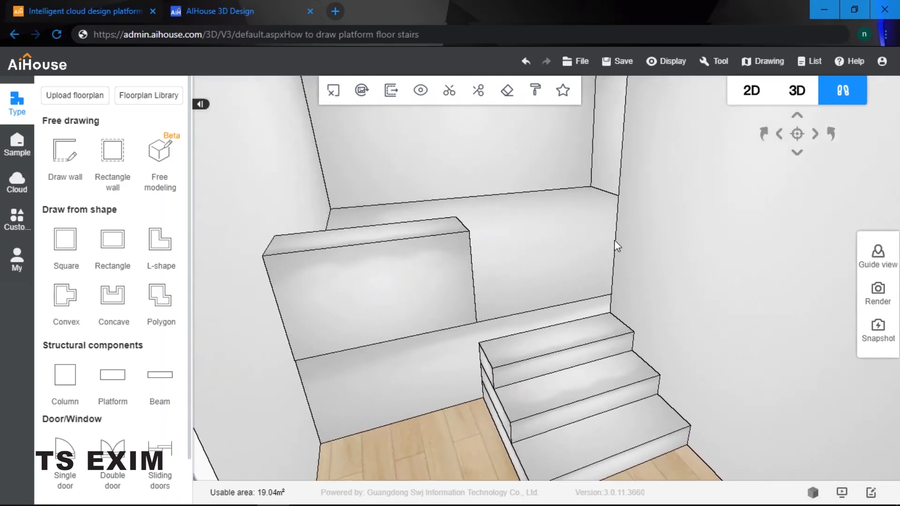
key(Down)
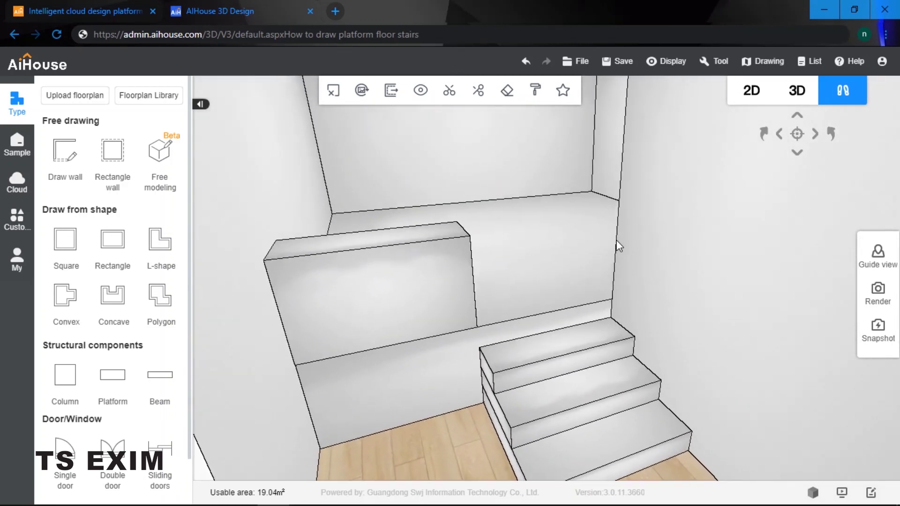